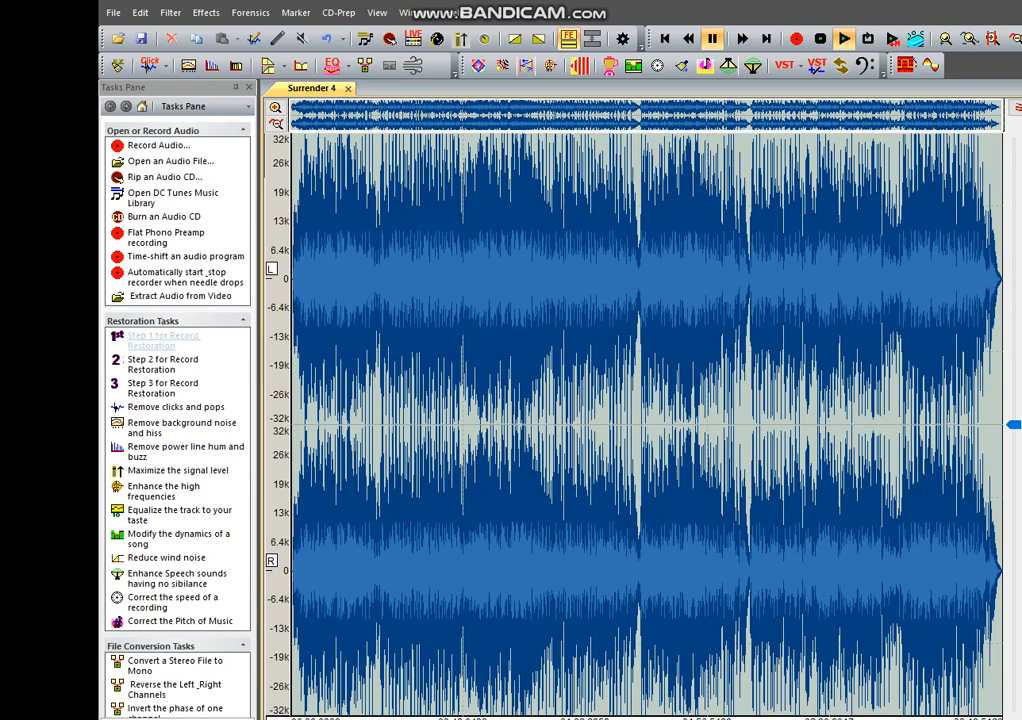
View the Multi-Filter chain that Record Restoration Step 1 sets up for a flat phono preamp and stereo record, and close it without running
click(164, 341)
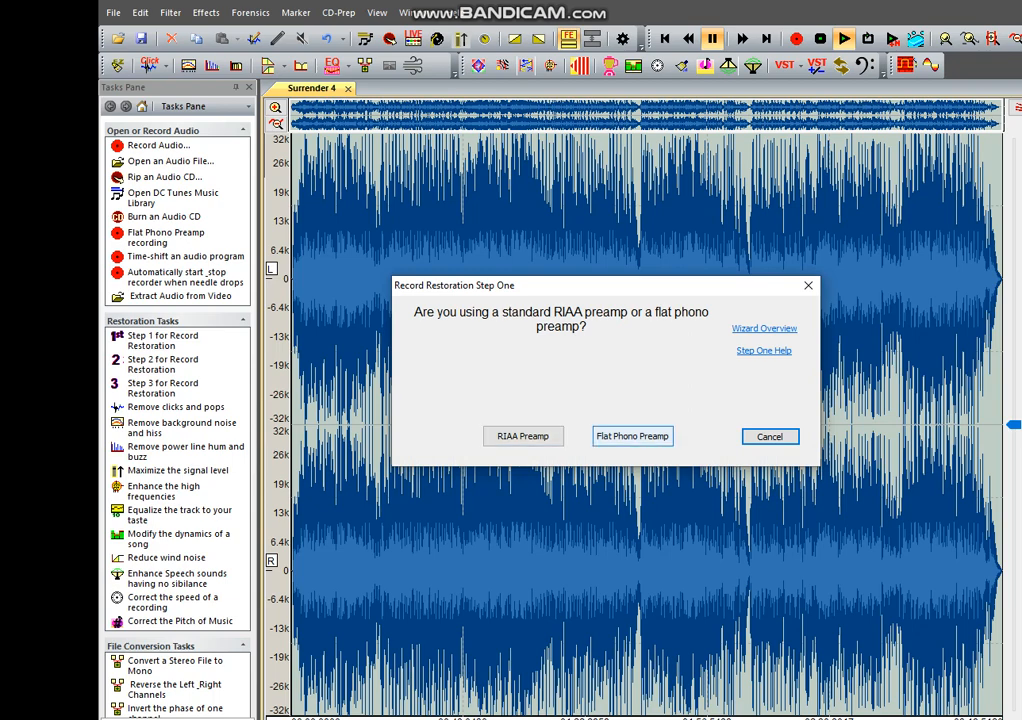
click(632, 436)
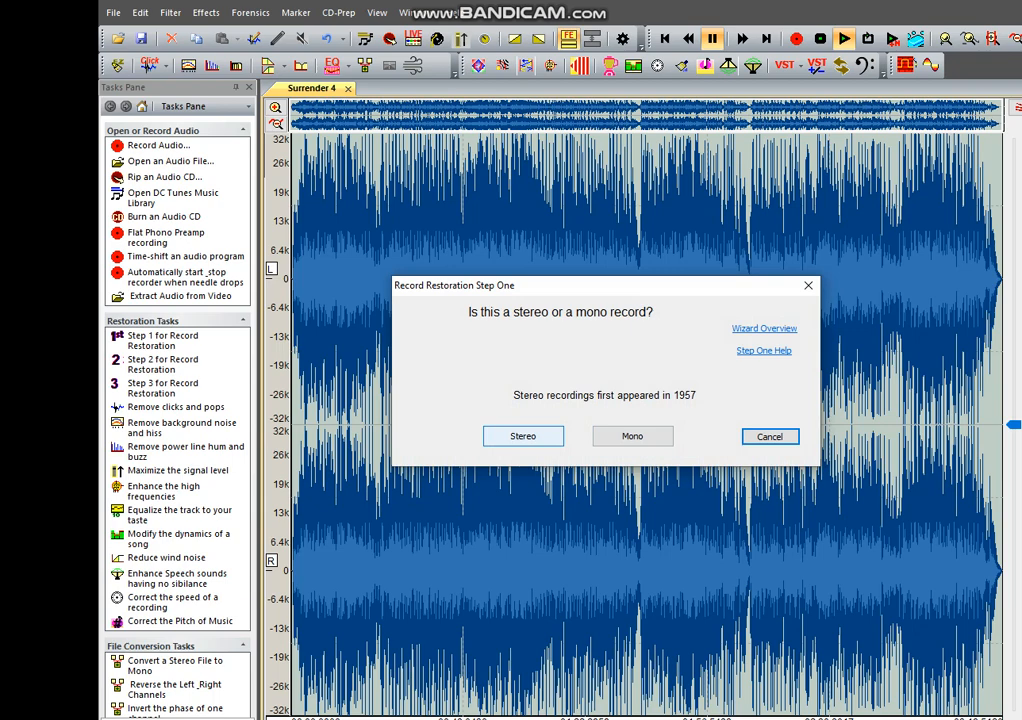
click(523, 436)
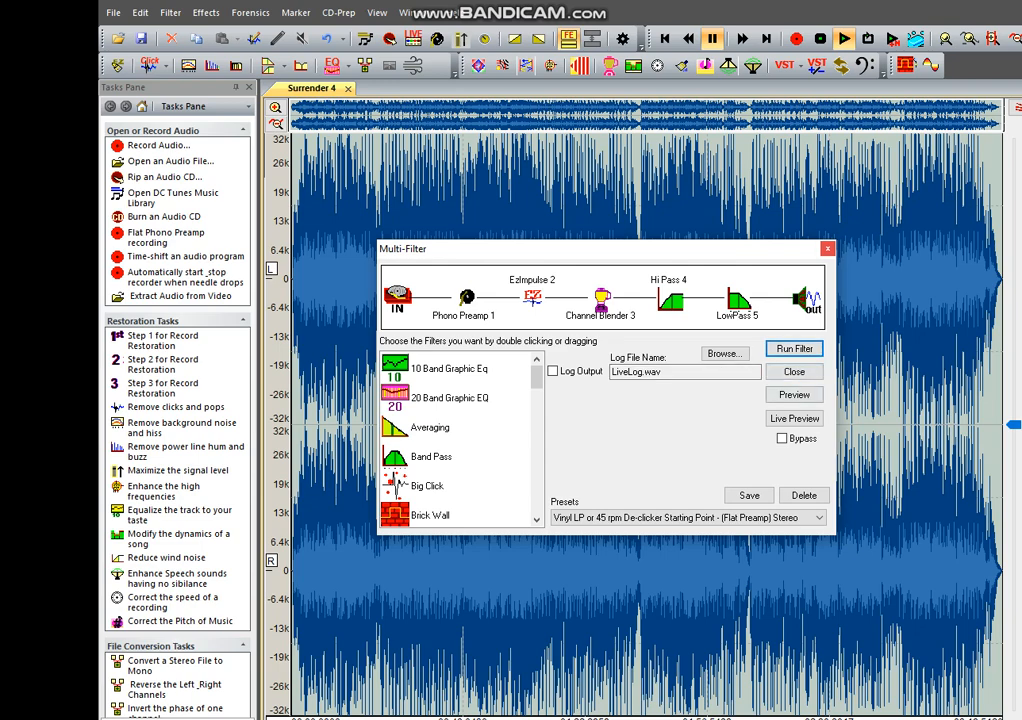
key(Escape)
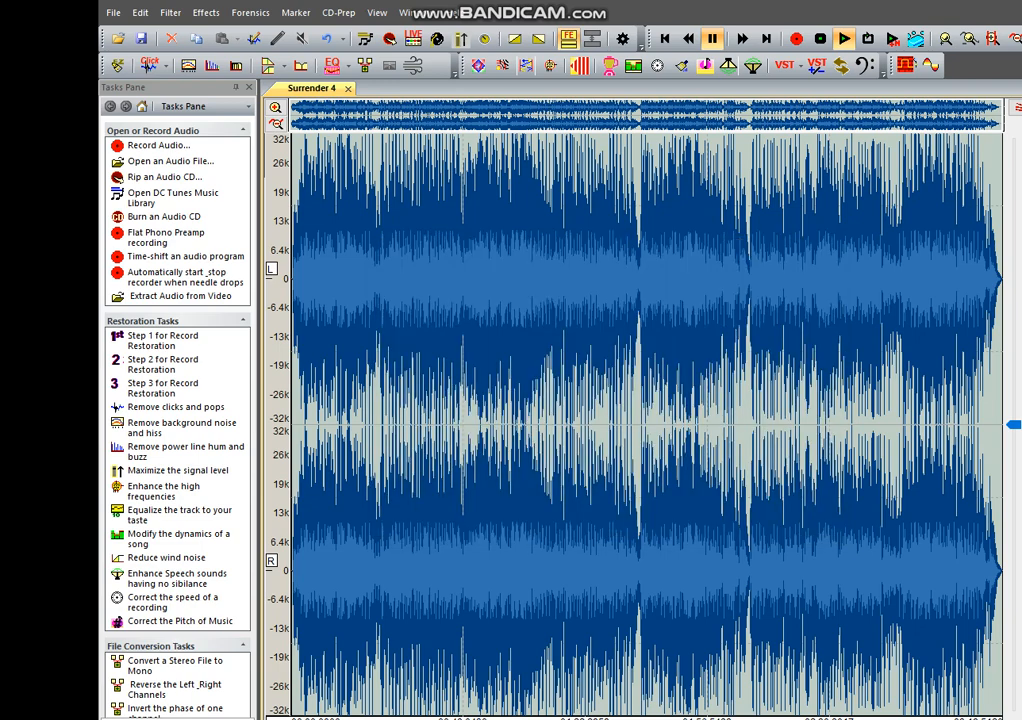
Run Record Restoration Step 2 to convert the file to 44.1 kHz and 16 bits
click(162, 364)
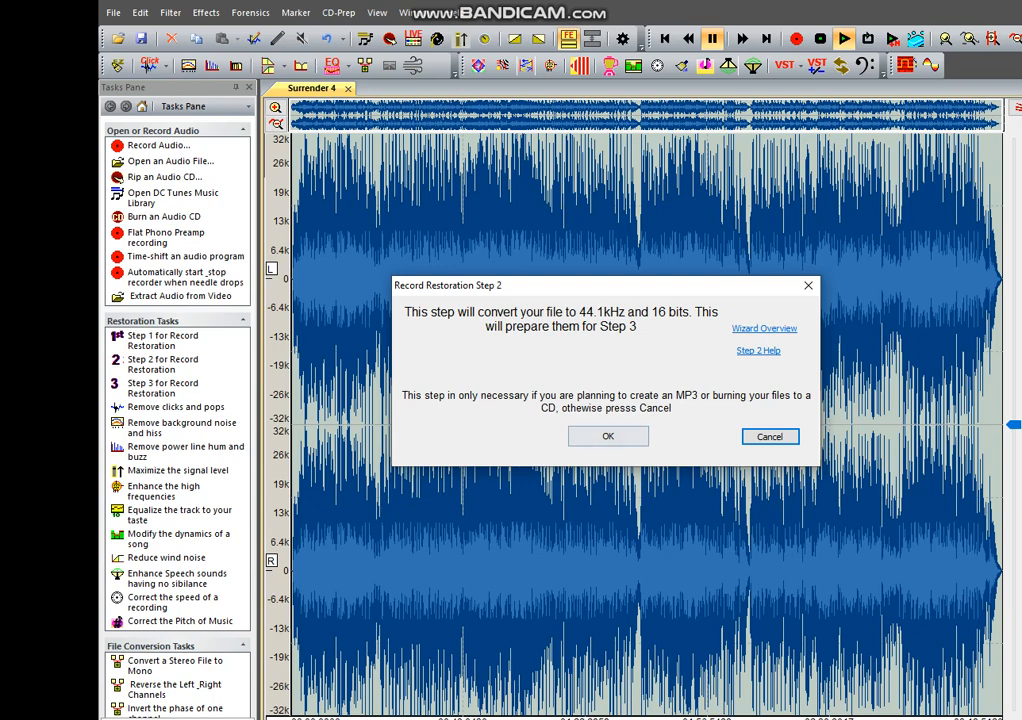
click(608, 436)
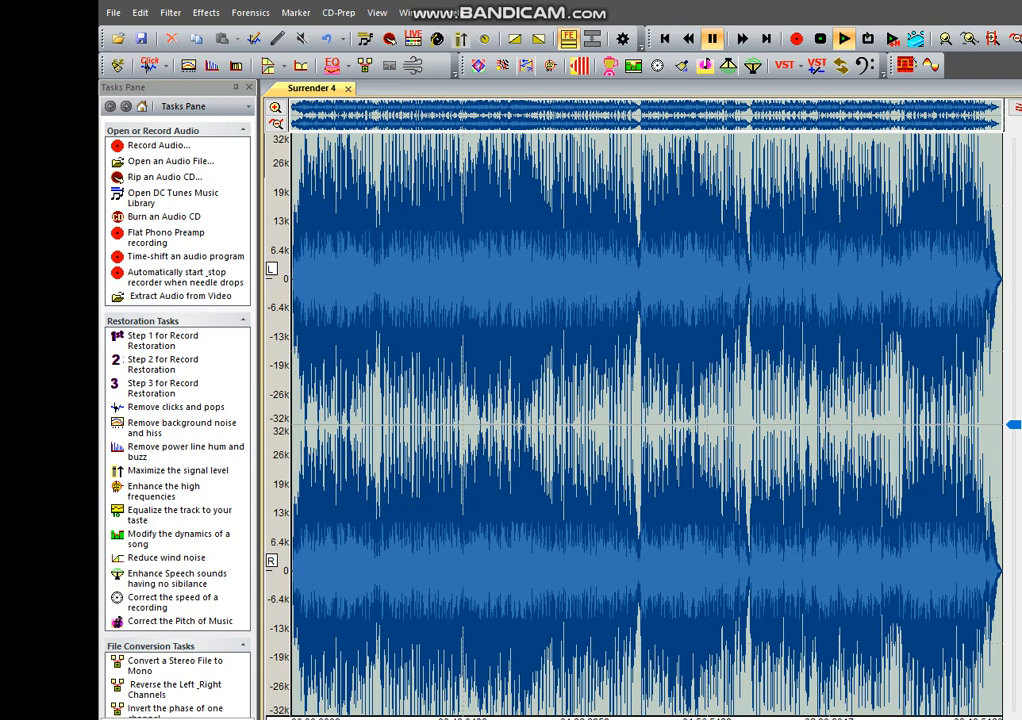
Start Record Restoration Step 3 for a 78 RPM Acoustic Record and try to sample the noise in the Continuous Noise Filter
click(163, 387)
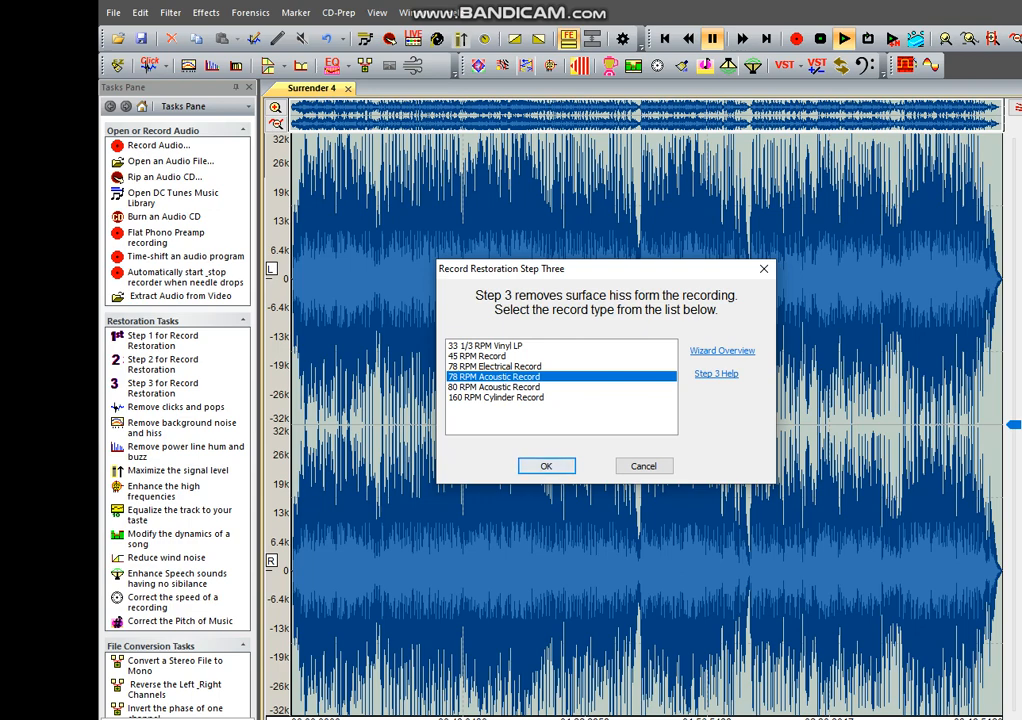
key(Return)
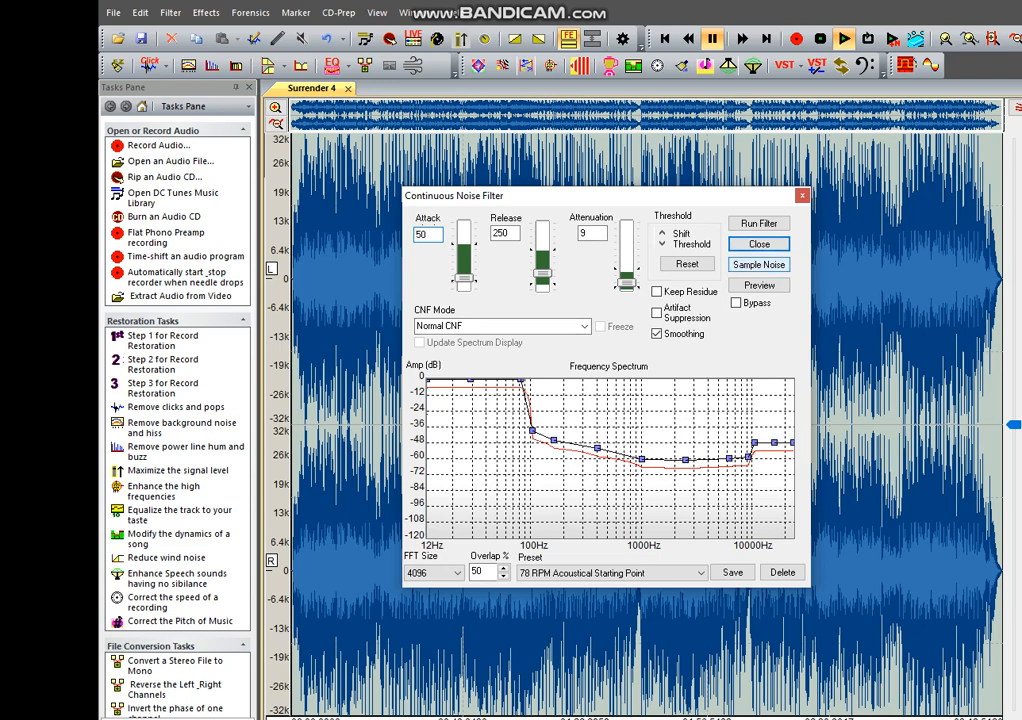
click(758, 264)
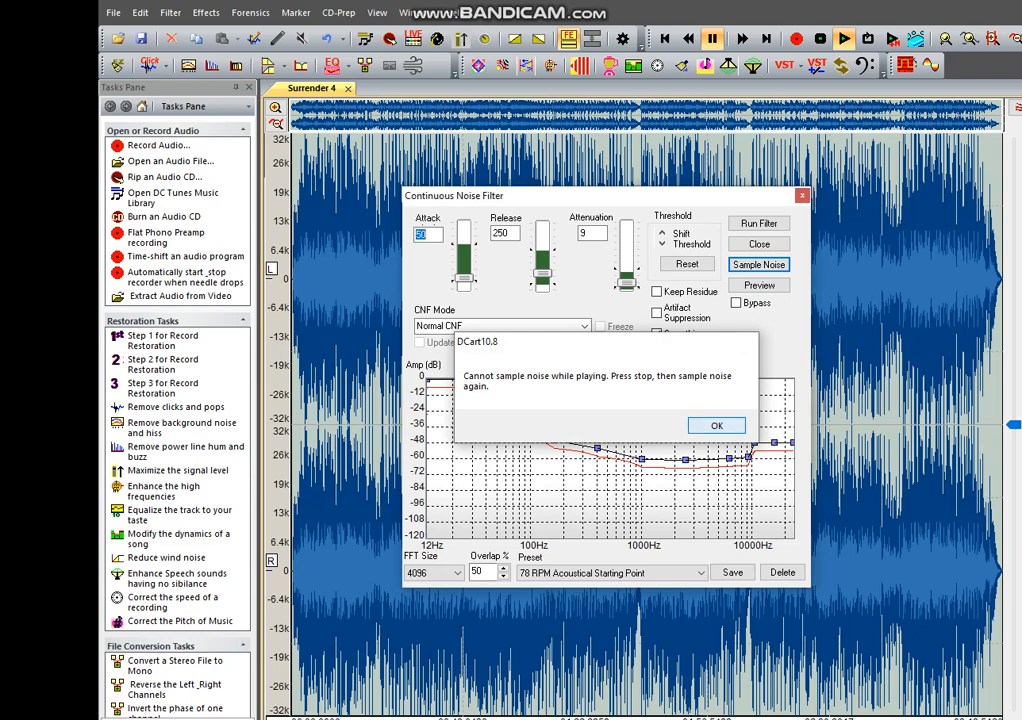
key(Return)
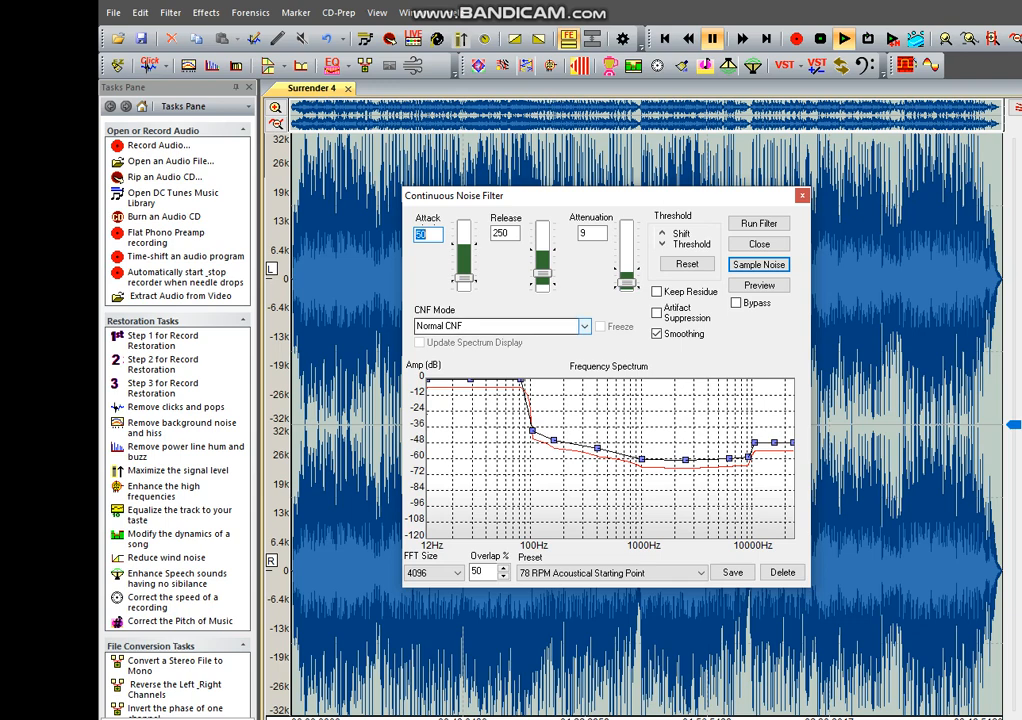
Review the available CNF modes and presets of the Continuous Noise Filter, and close it without running
click(584, 326)
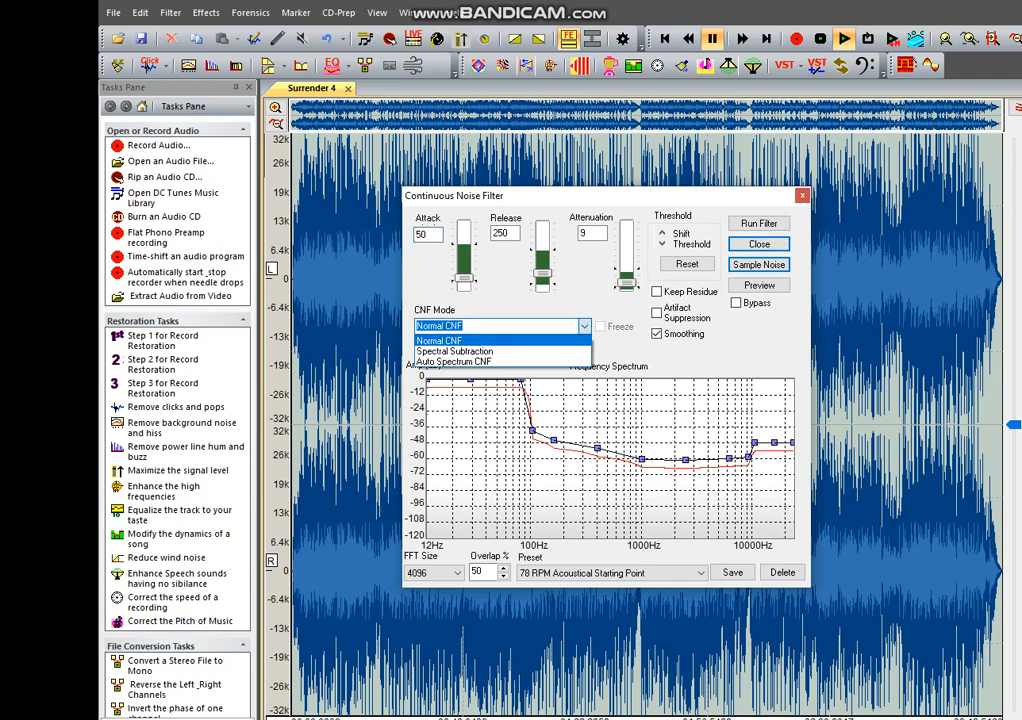
click(584, 326)
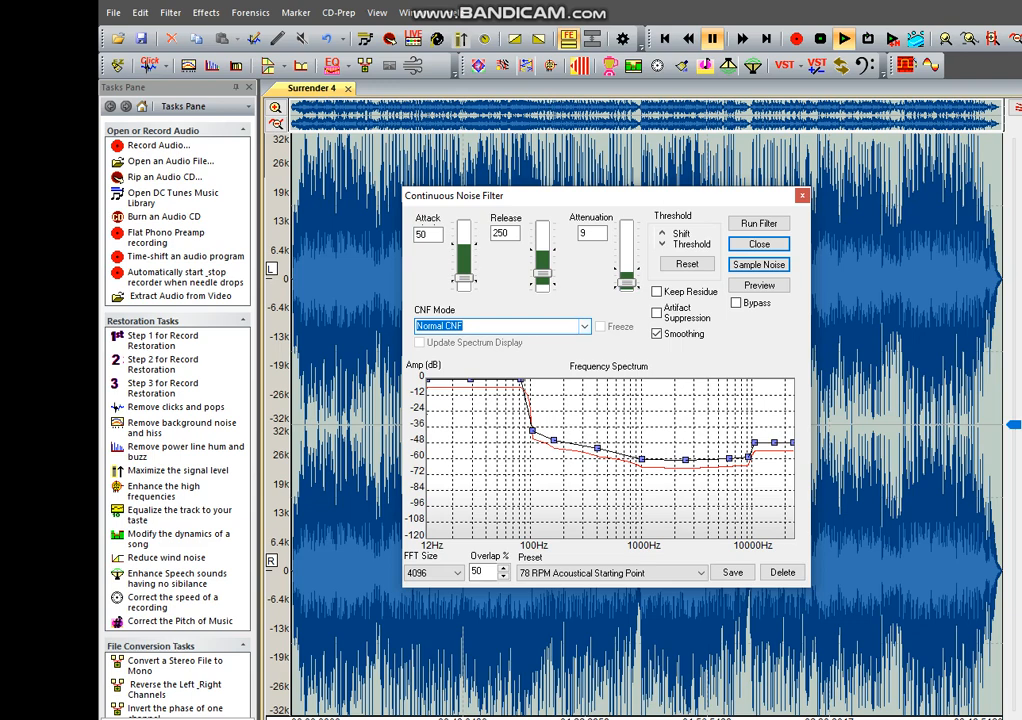
click(700, 573)
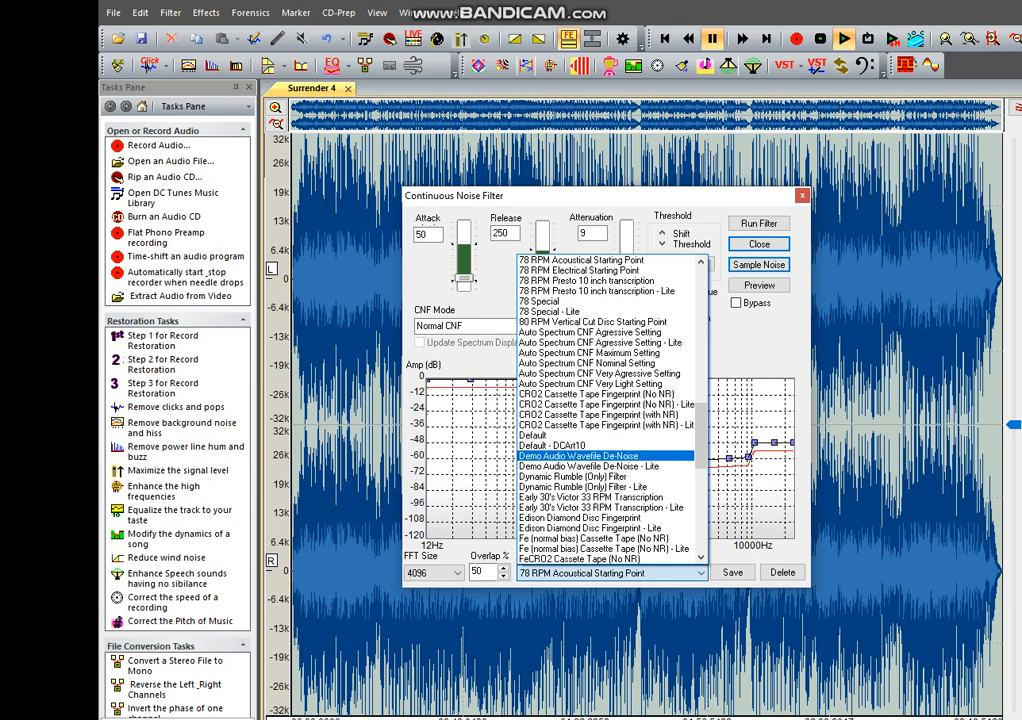
scroll(610, 410, down, 15)
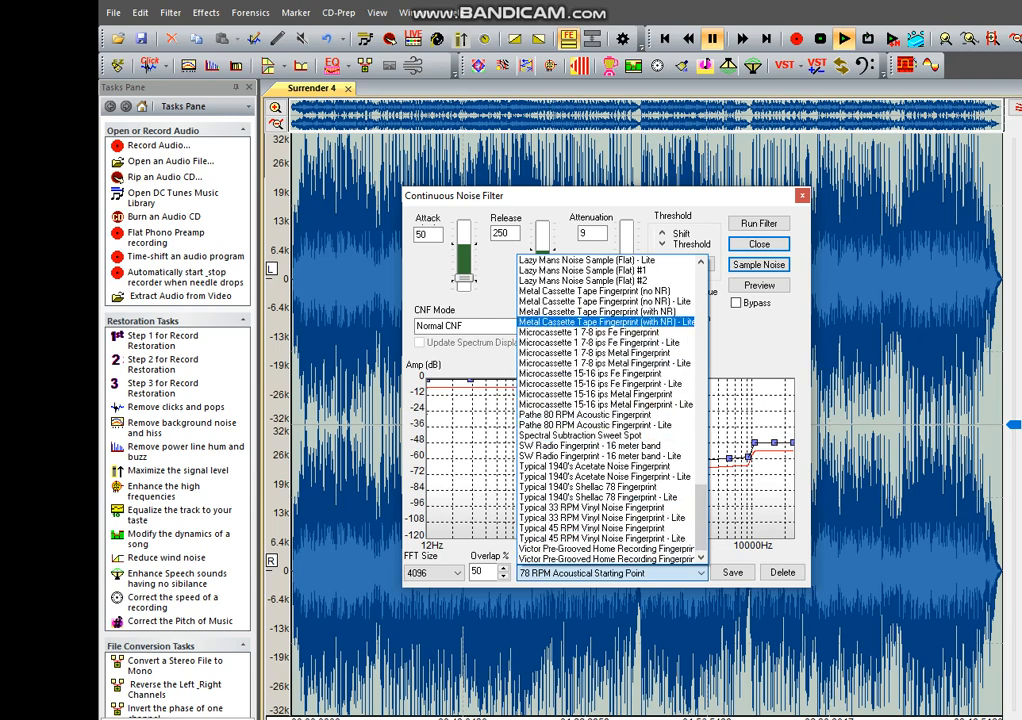
scroll(610, 410, up, 15)
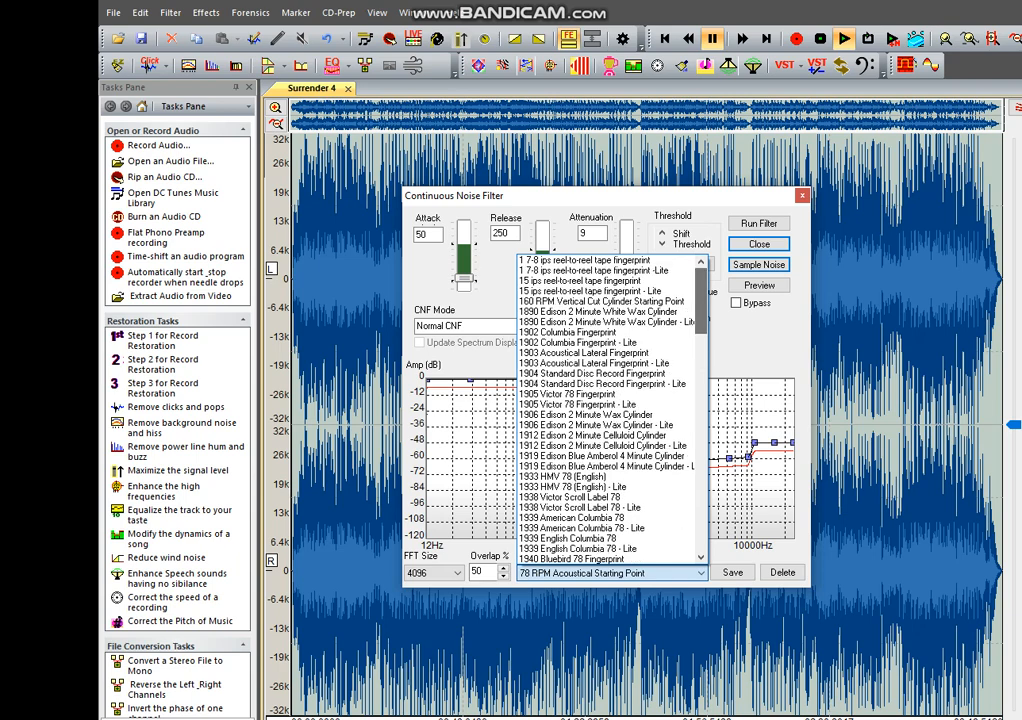
key(Escape)
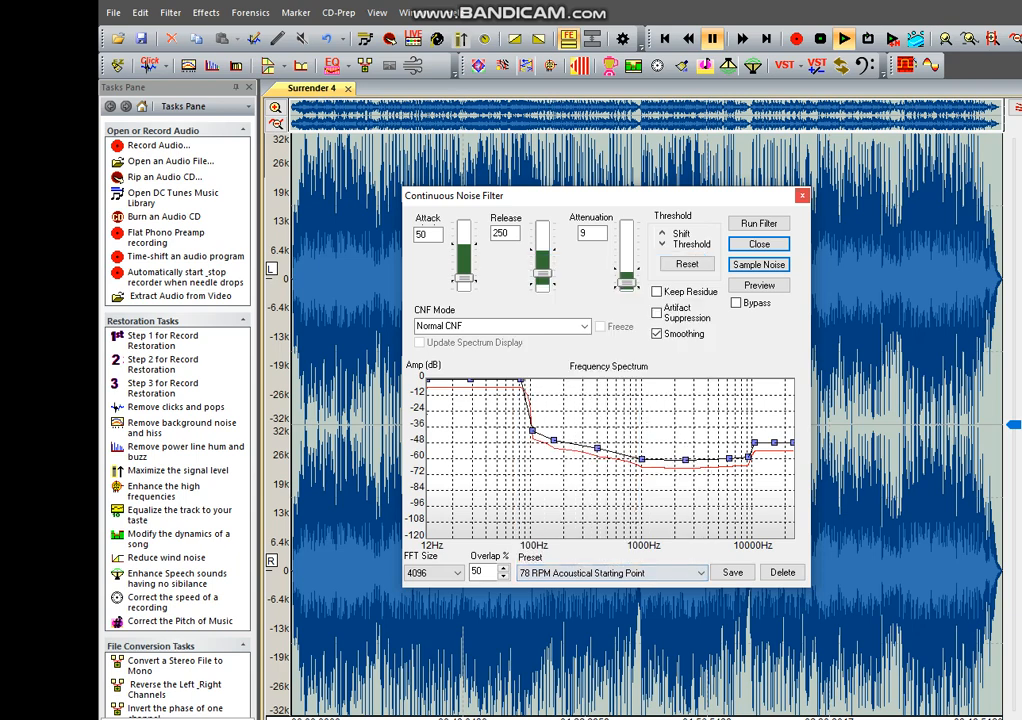
key(Escape)
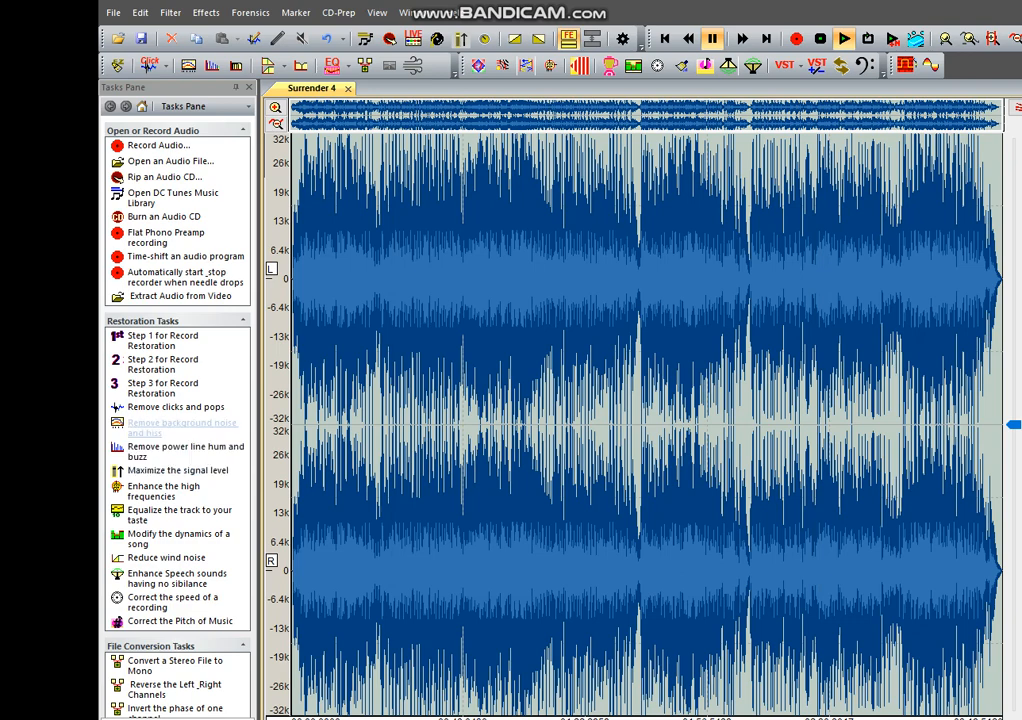
View the filters for removing clicks and pops and for removing background noise and hiss, closing each without running it
click(175, 407)
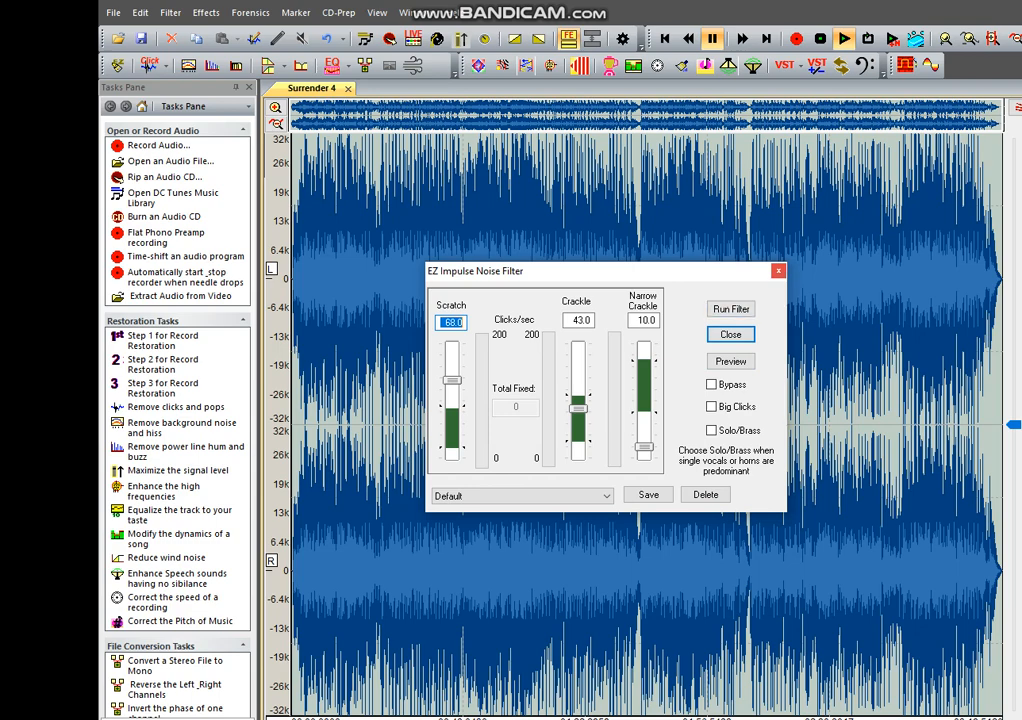
click(778, 270)
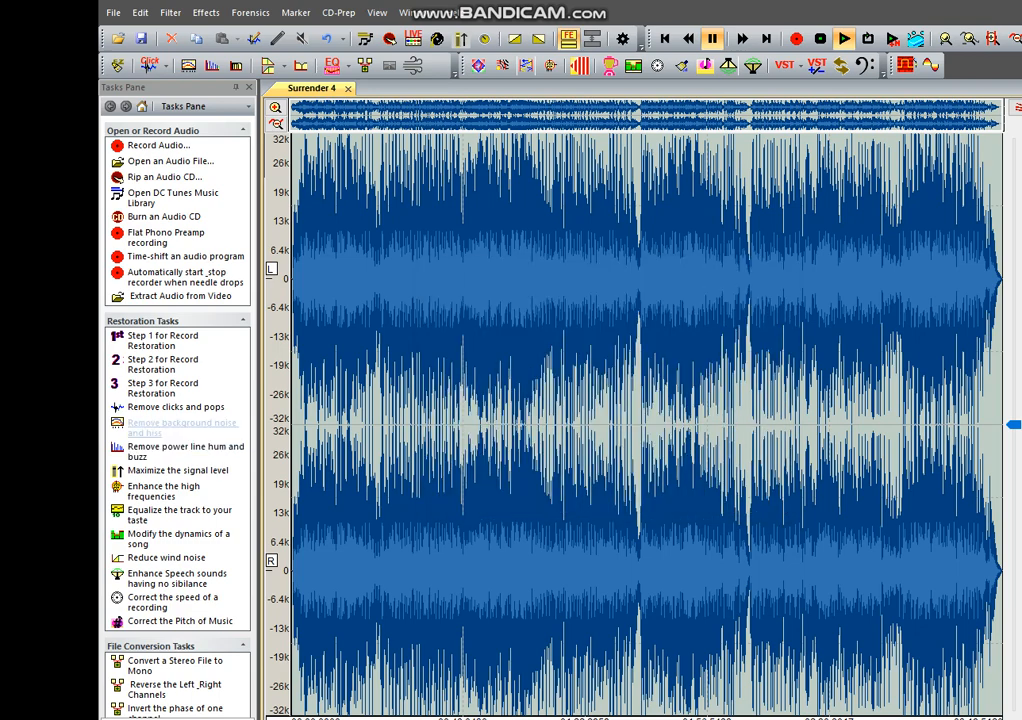
click(182, 427)
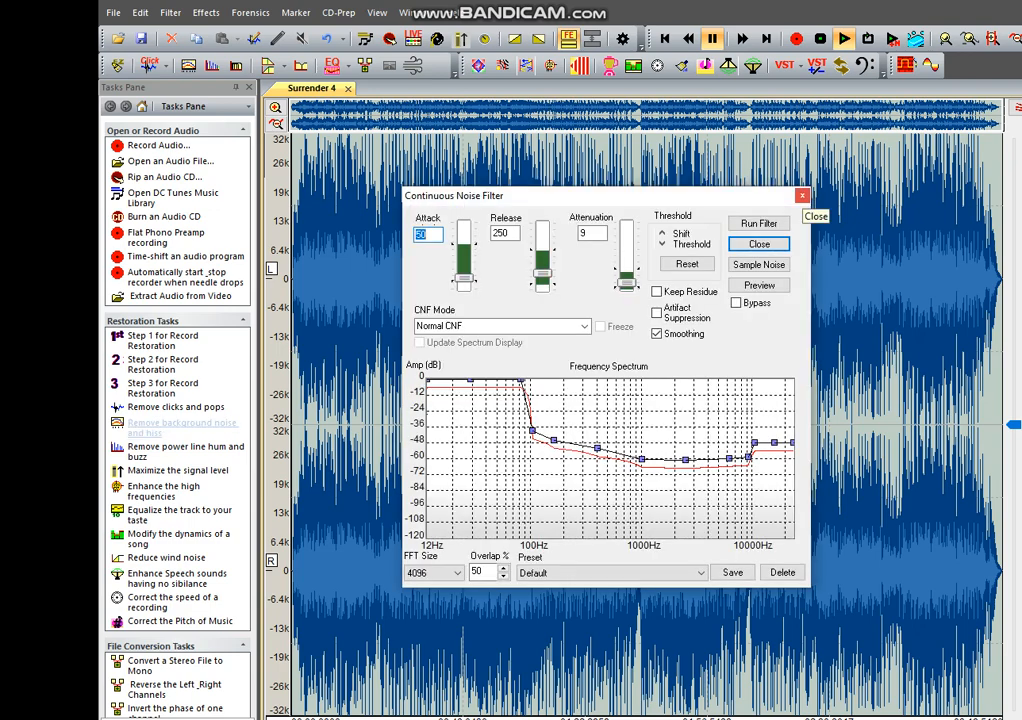
click(802, 195)
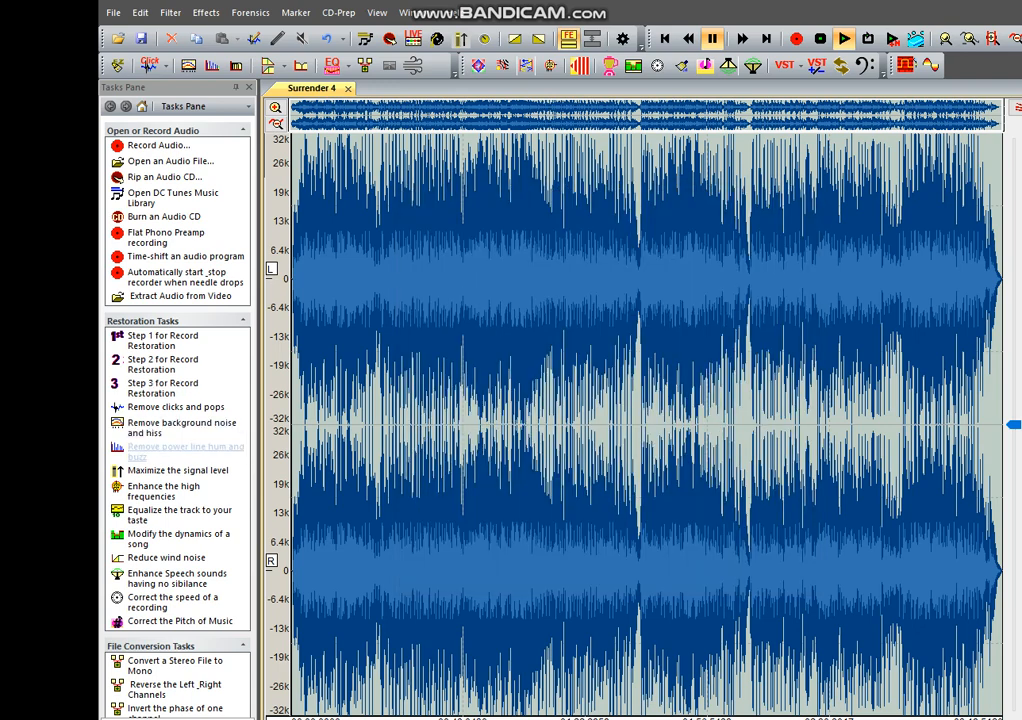
Review the presets of the Harmonic Reject Filter for power line hum and buzz, and close it without running
click(185, 447)
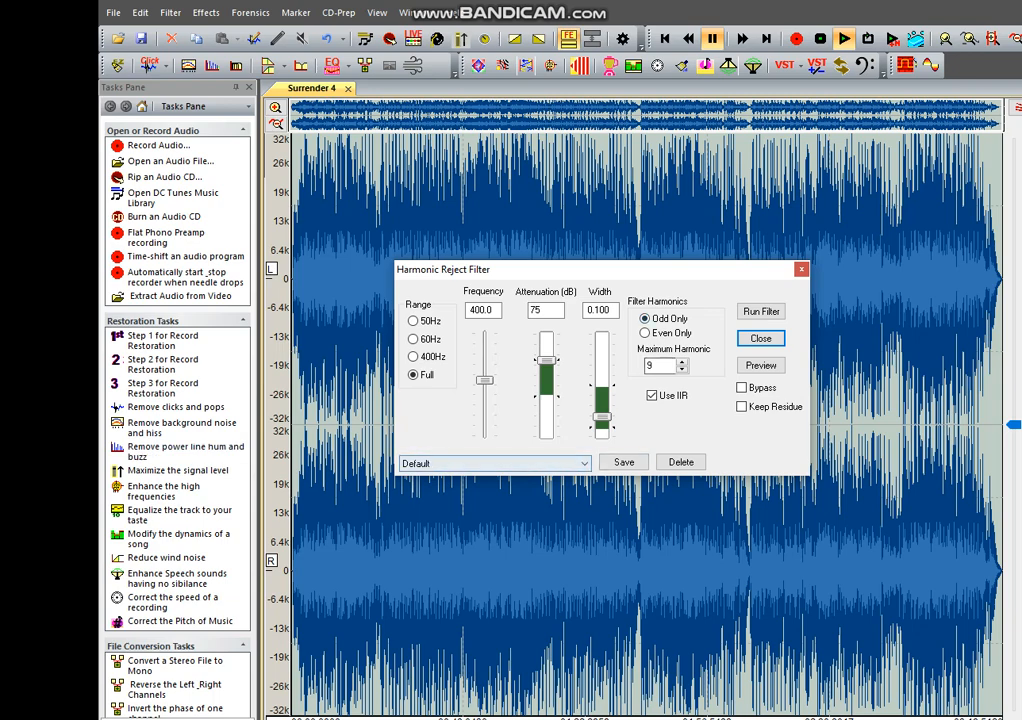
click(545, 463)
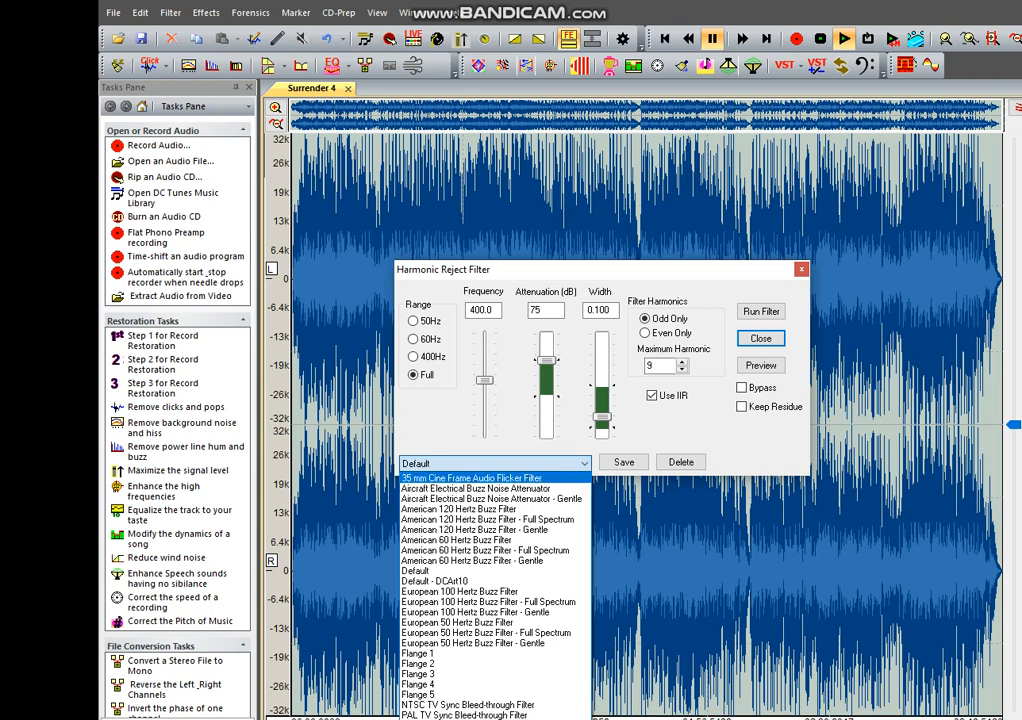
click(584, 463)
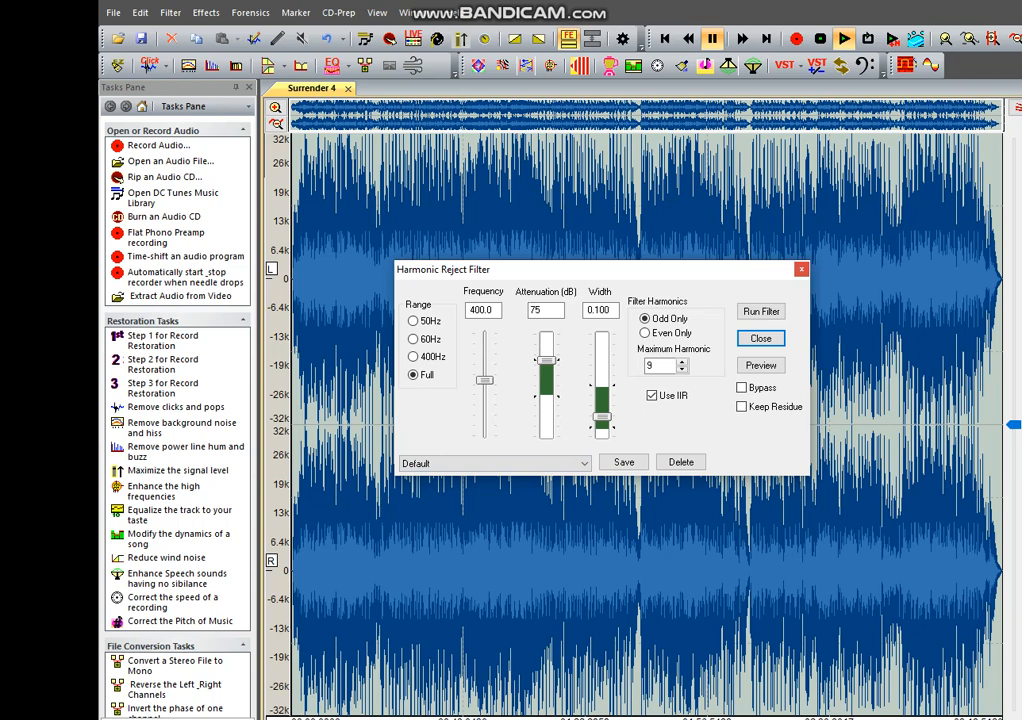
click(801, 269)
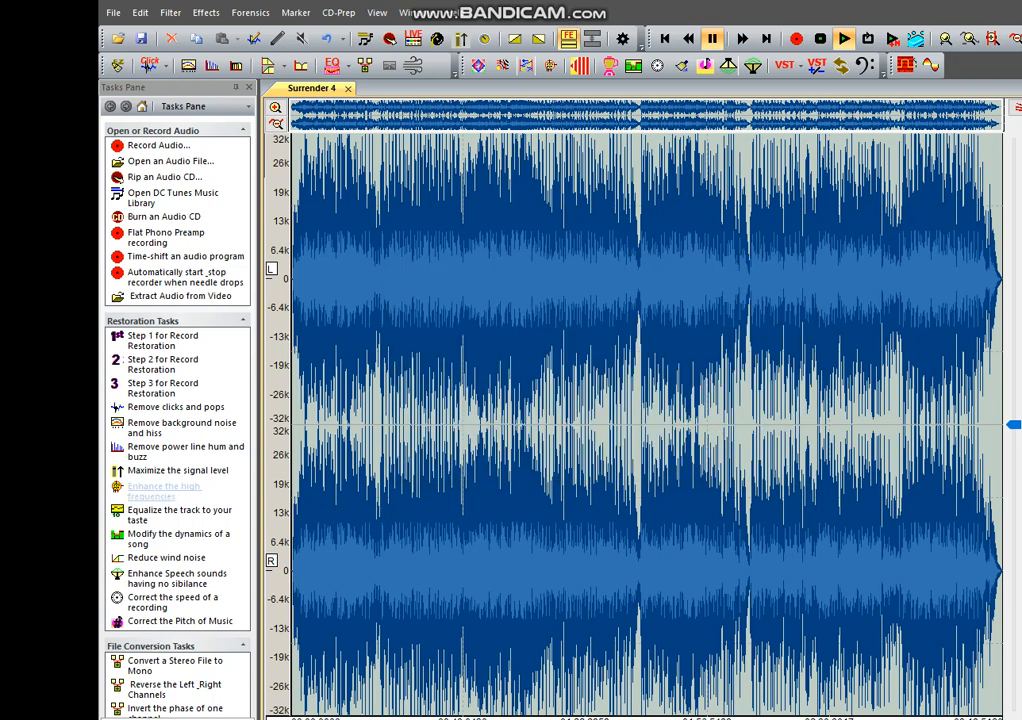
Try Hi Noise Mode with the Warm and Full Range spectrum settings in the Virtual Valve Amplifier, and close it without running
click(163, 490)
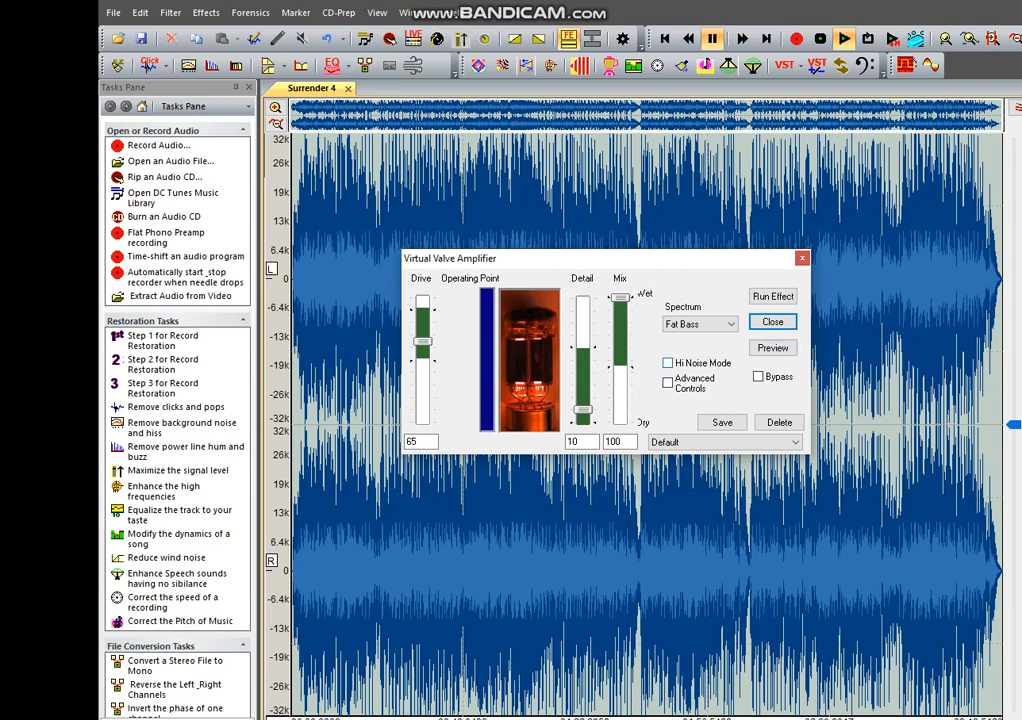
click(668, 363)
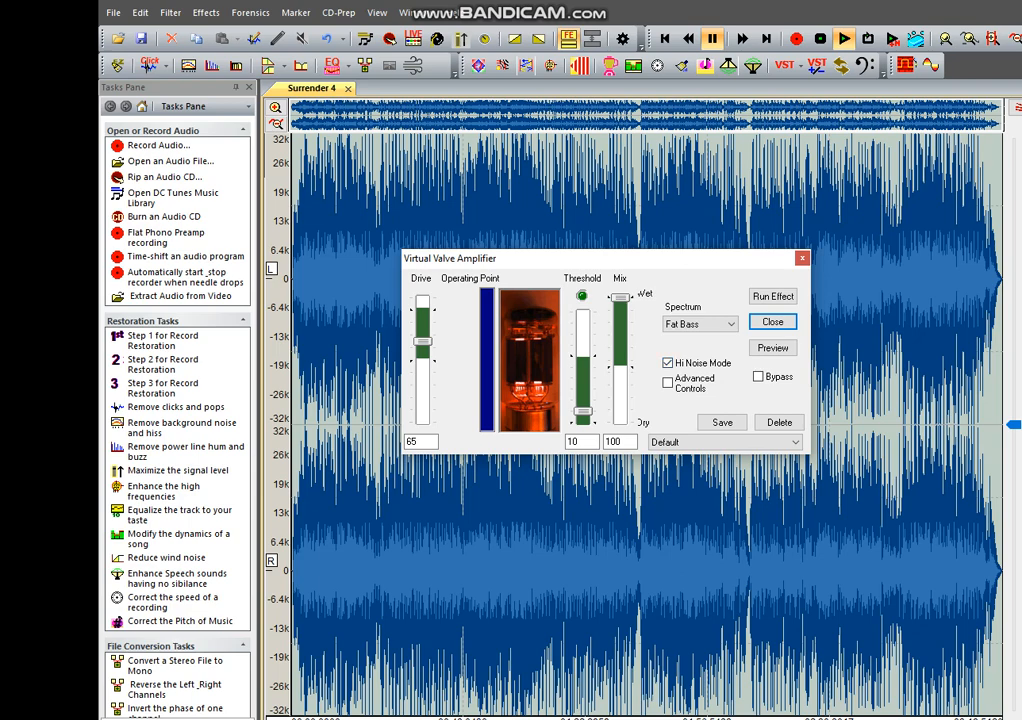
click(716, 324)
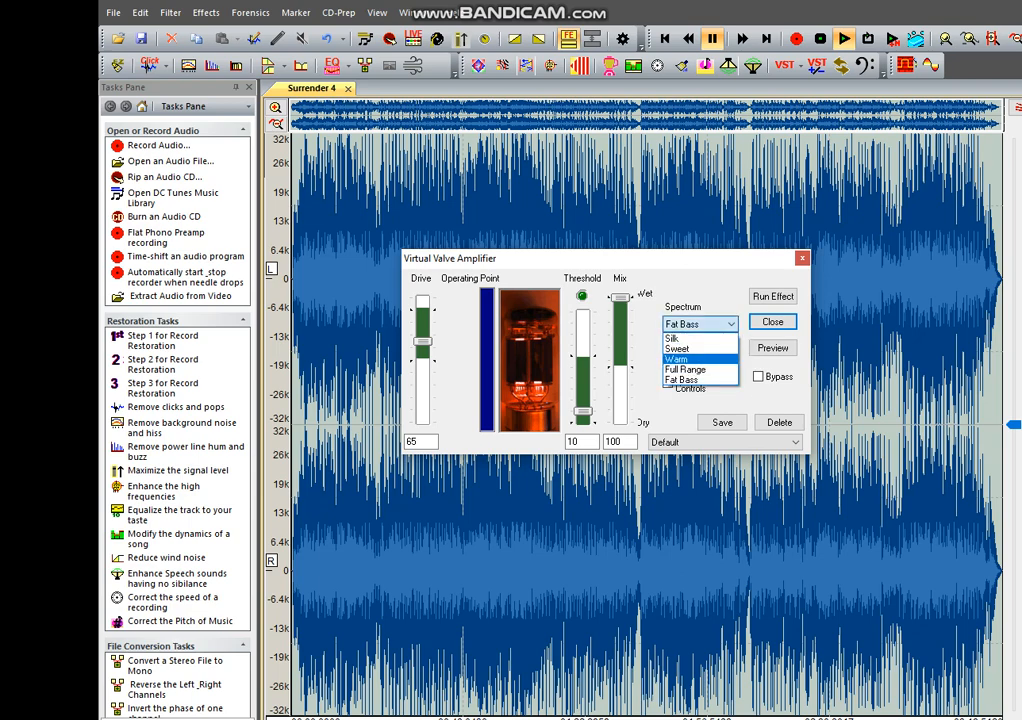
click(698, 359)
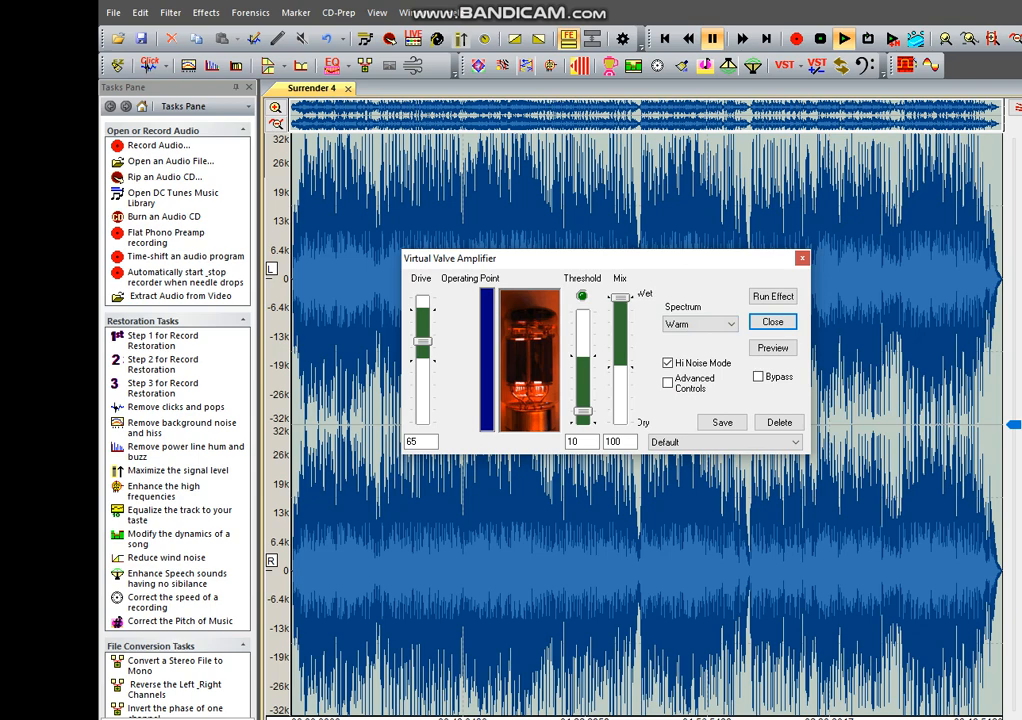
click(702, 324)
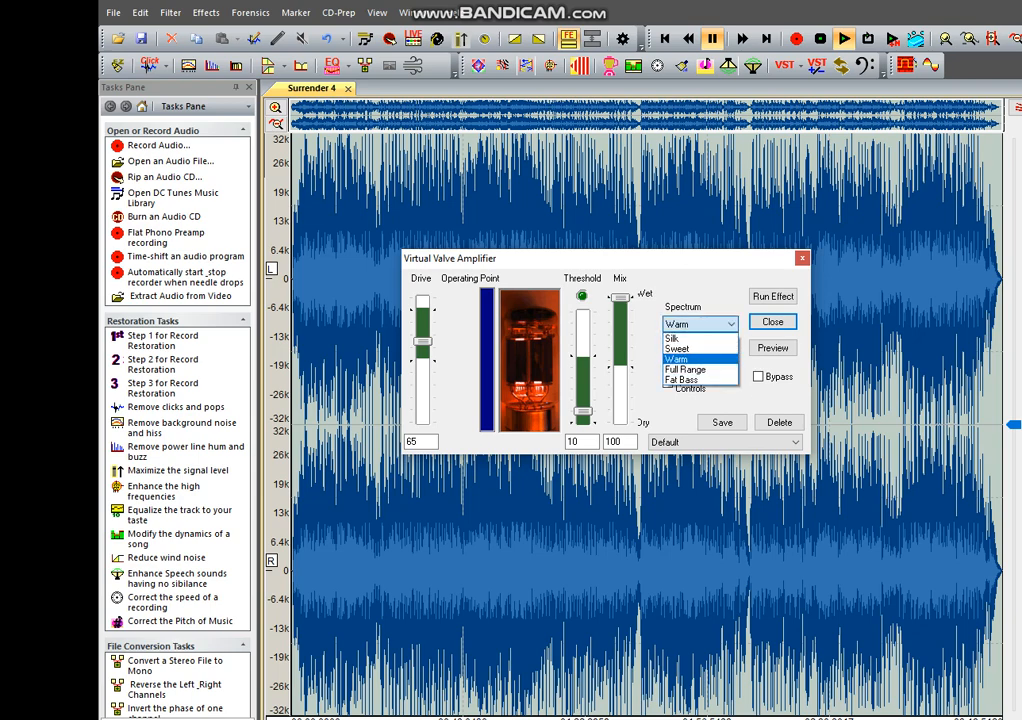
click(686, 369)
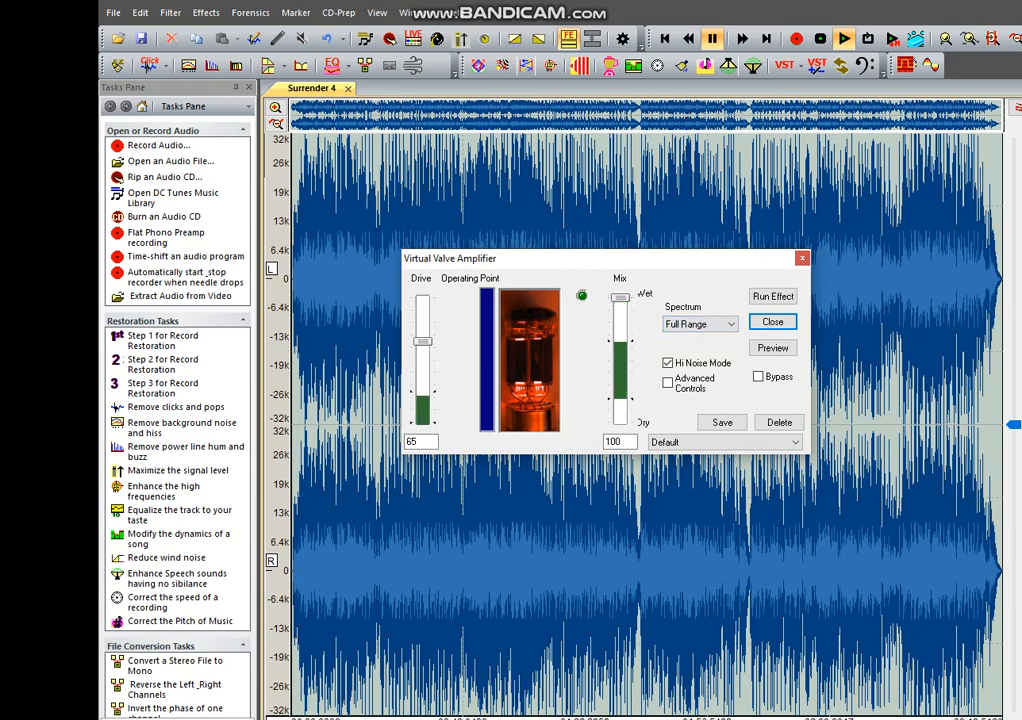
click(773, 322)
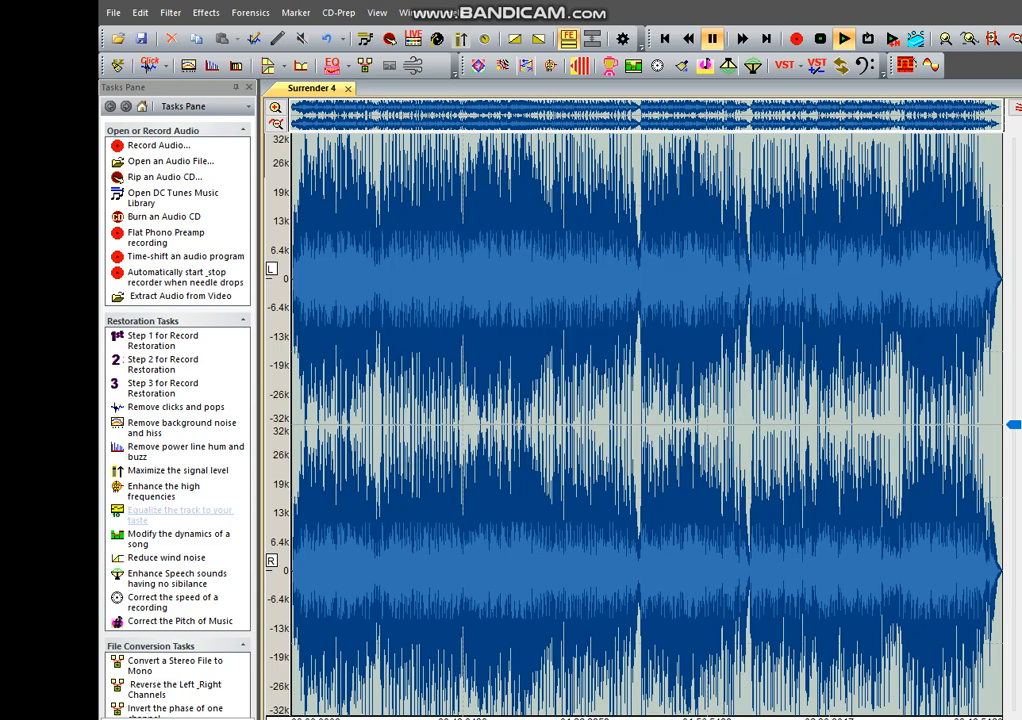
Open the 10 Band Graphic EQ for equalizing the track and review its presets, leaving Default selected
click(180, 514)
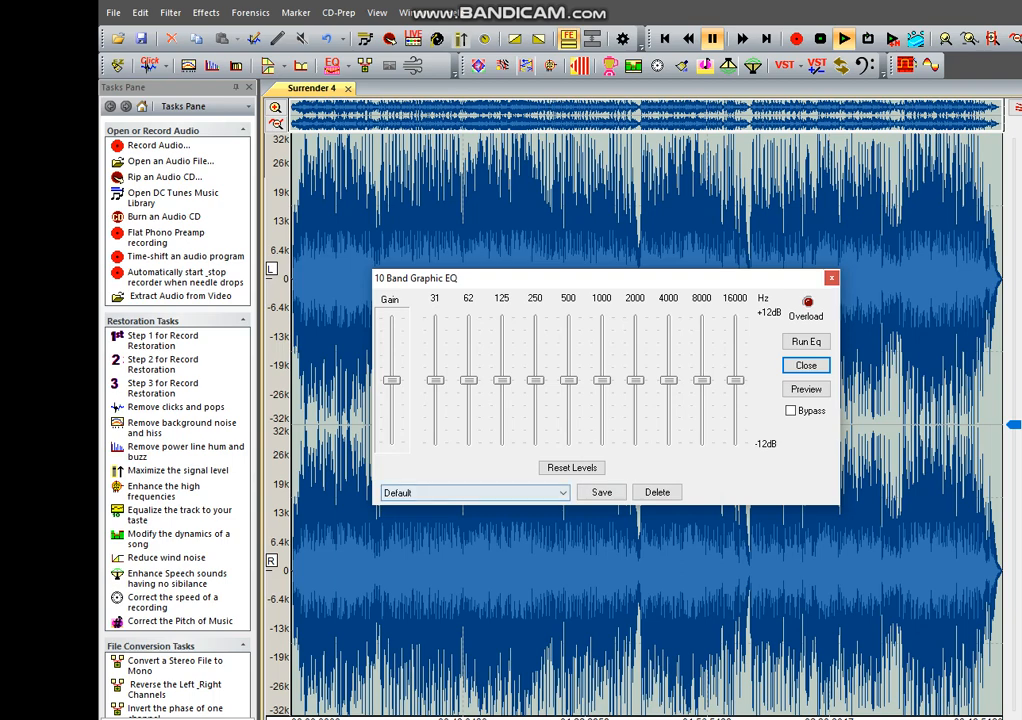
click(562, 493)
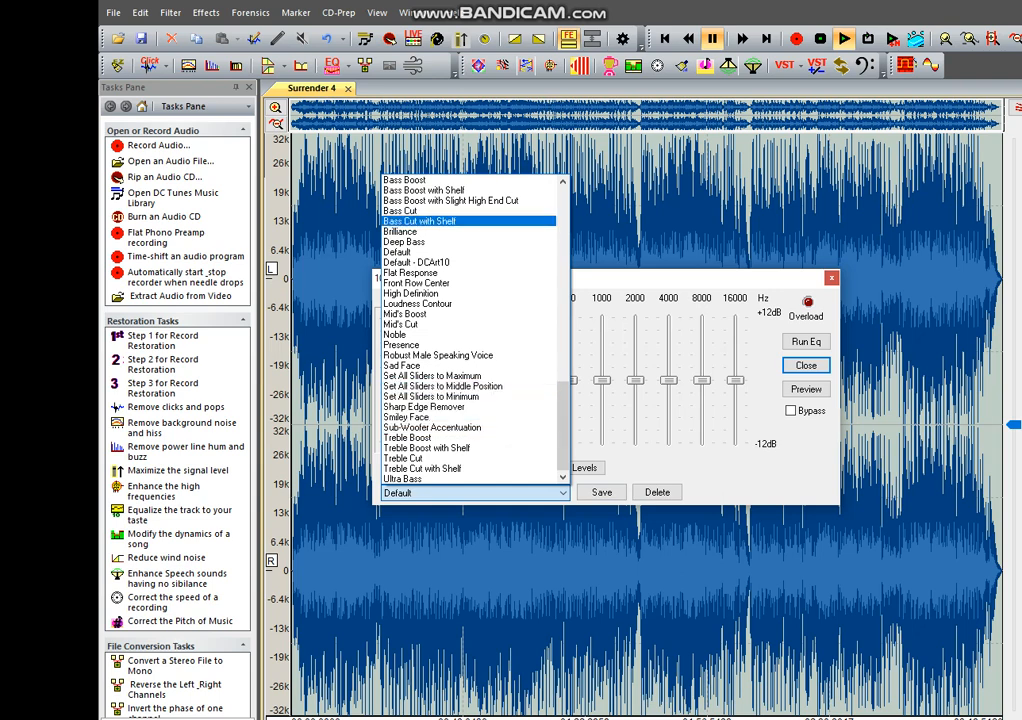
click(562, 493)
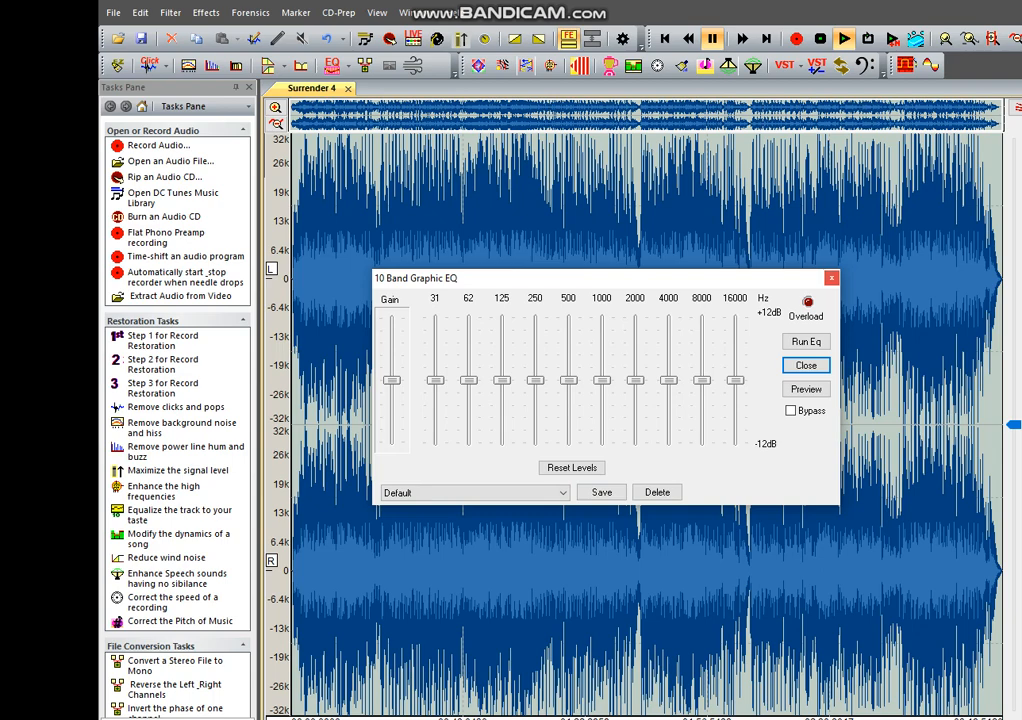
Close the graphic equalizer and review the Punch & Crunch presets for modifying a song's dynamics, closing that effect without running it
click(831, 278)
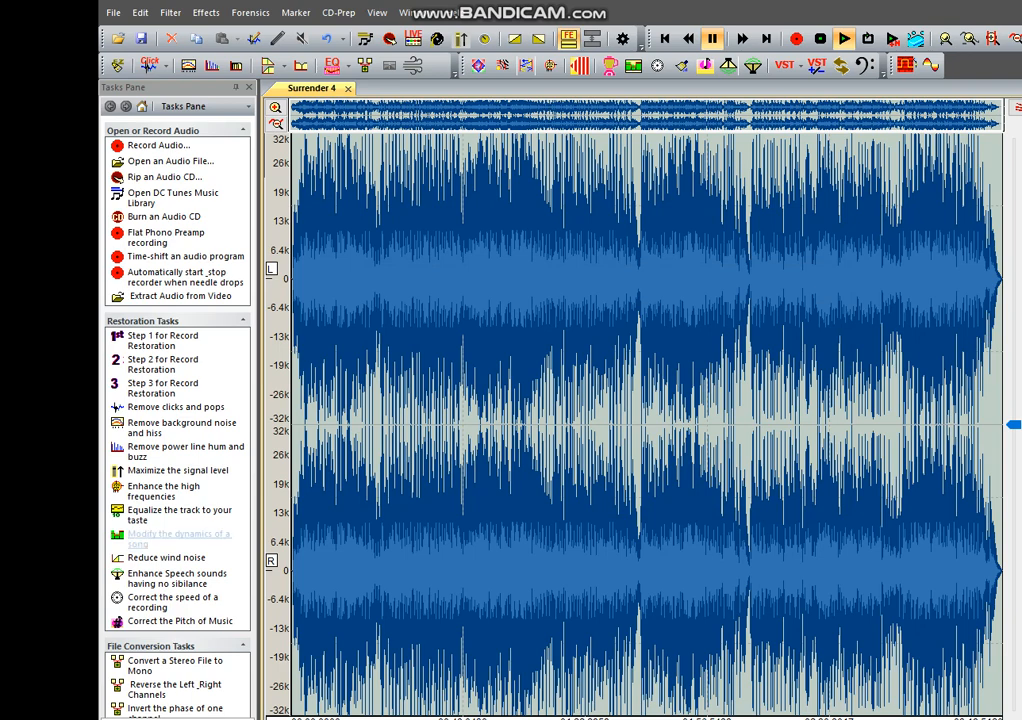
click(178, 538)
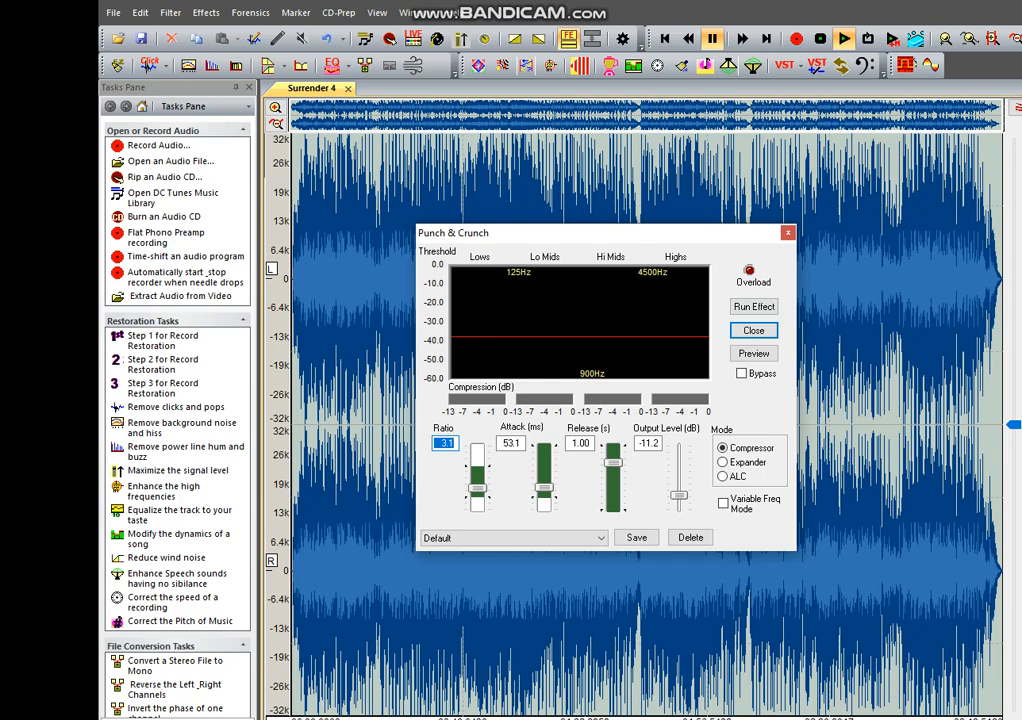
click(600, 538)
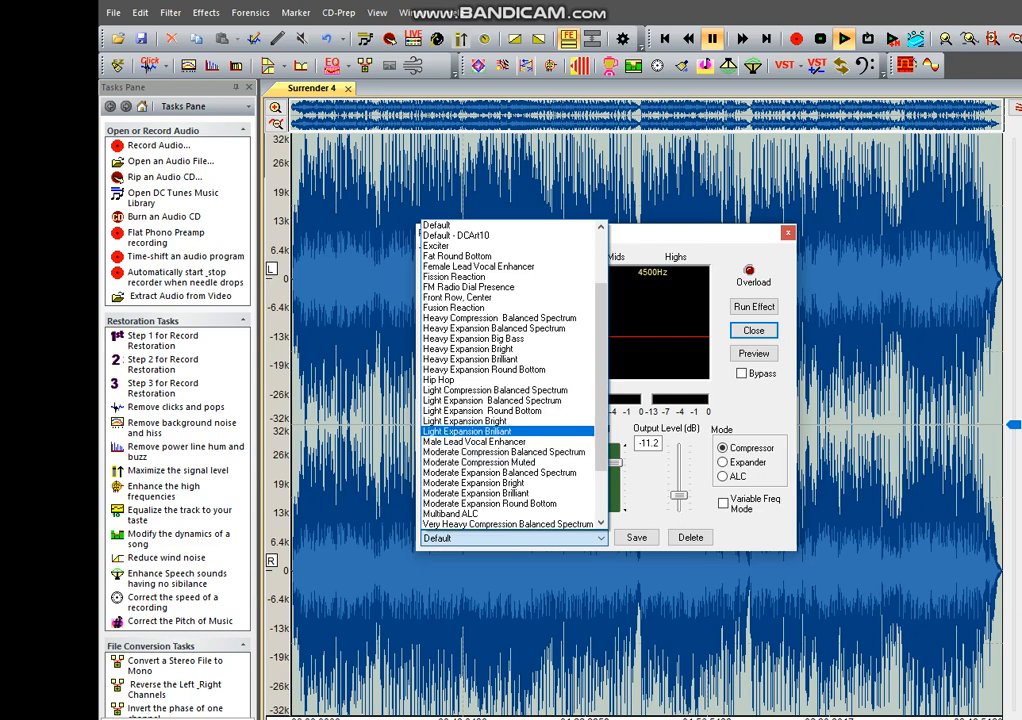
click(600, 538)
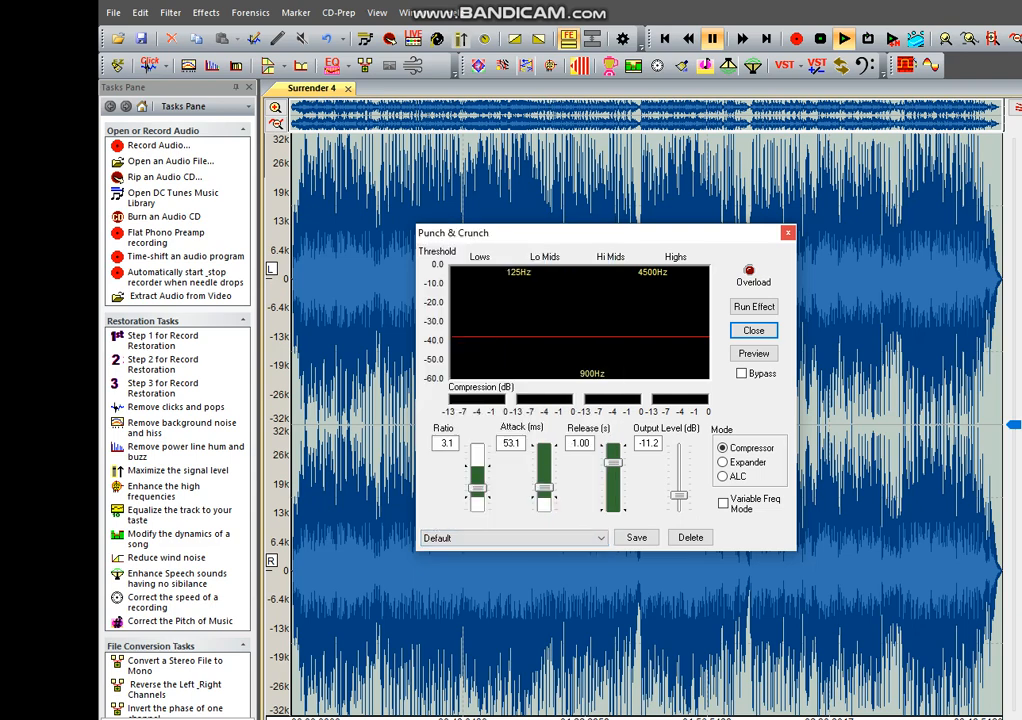
click(788, 233)
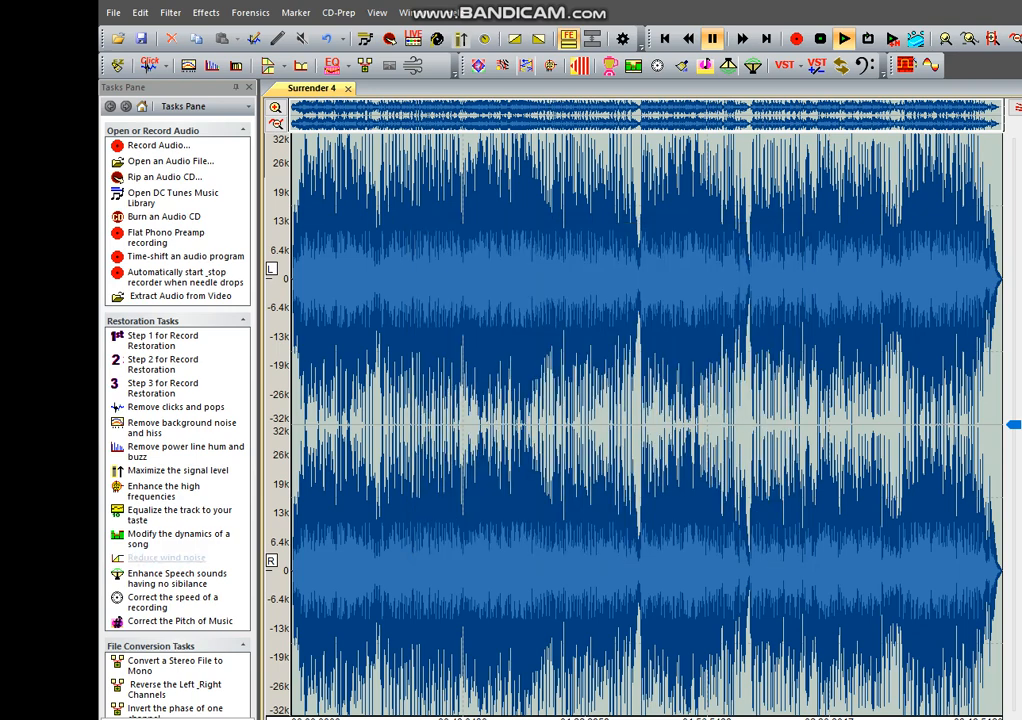
Review the Highpass Filter presets for reducing wind noise, keeping Wind Noise Reducer selected, and close the filter without running it
click(166, 557)
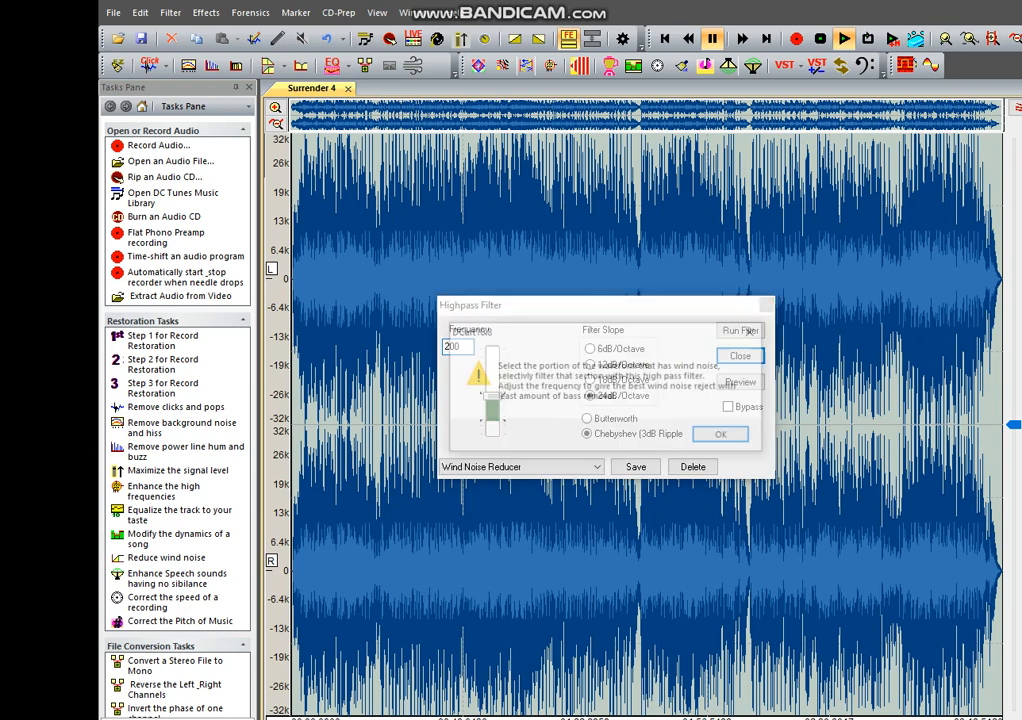
key(Return)
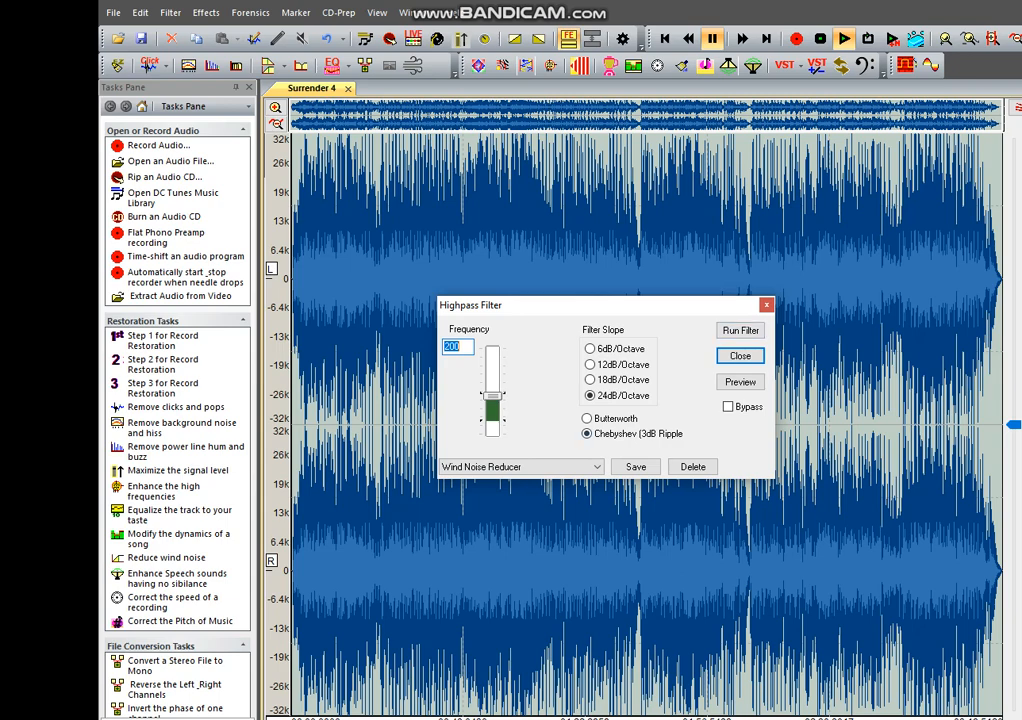
click(597, 467)
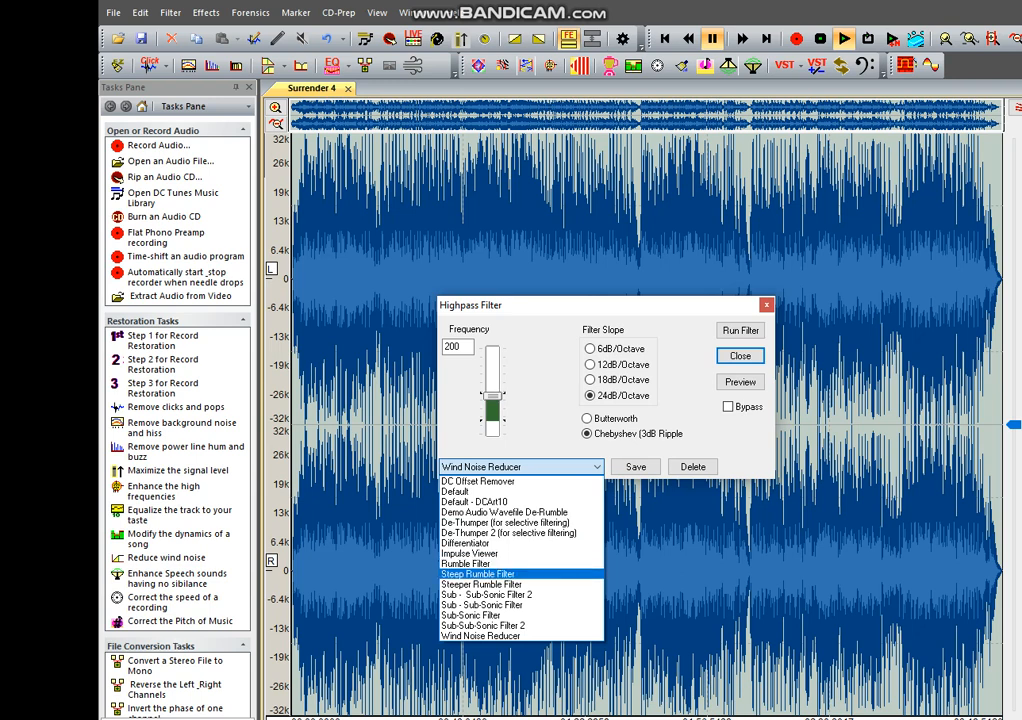
key(Escape)
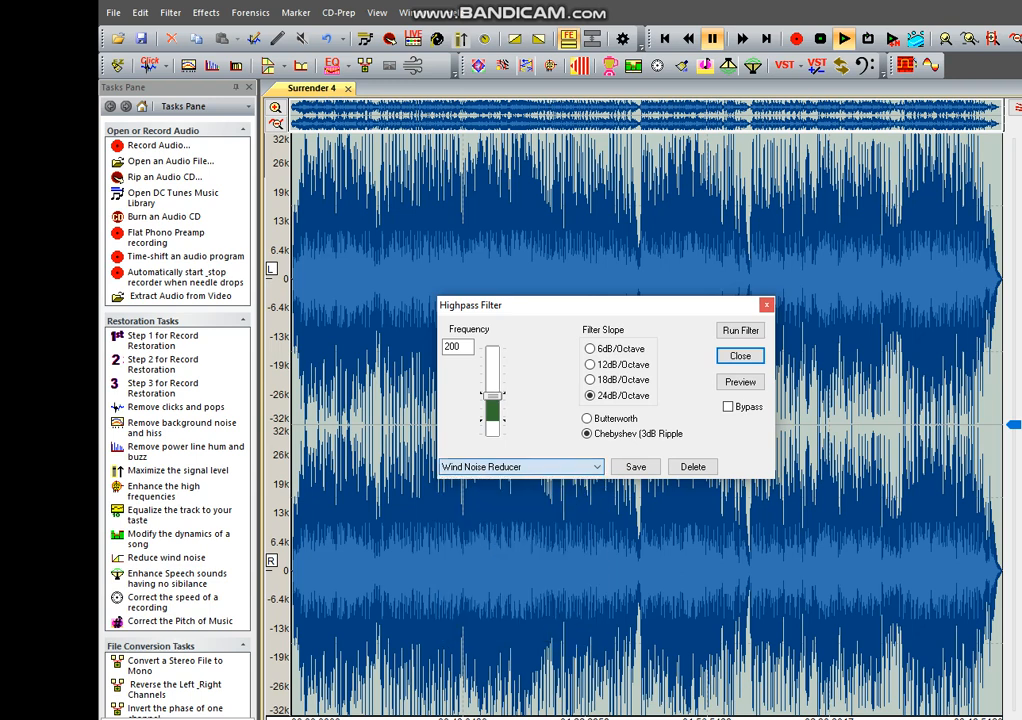
key(Escape)
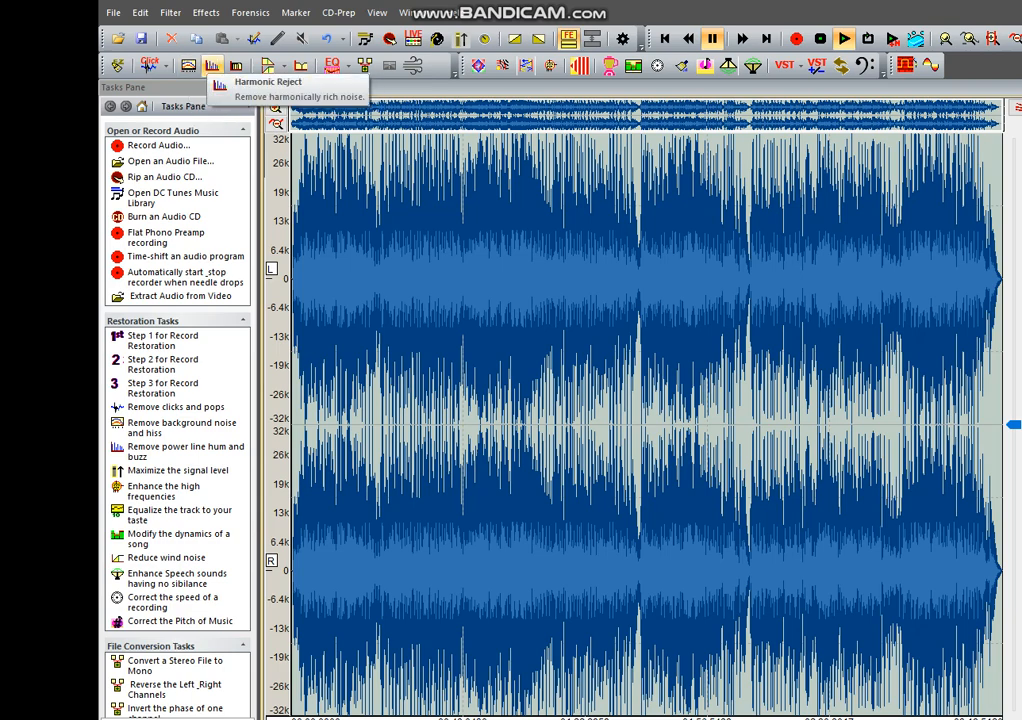
Reopen the Harmonic Reject filter to look through its buzz filter presets, and close it with Default still selected
click(213, 66)
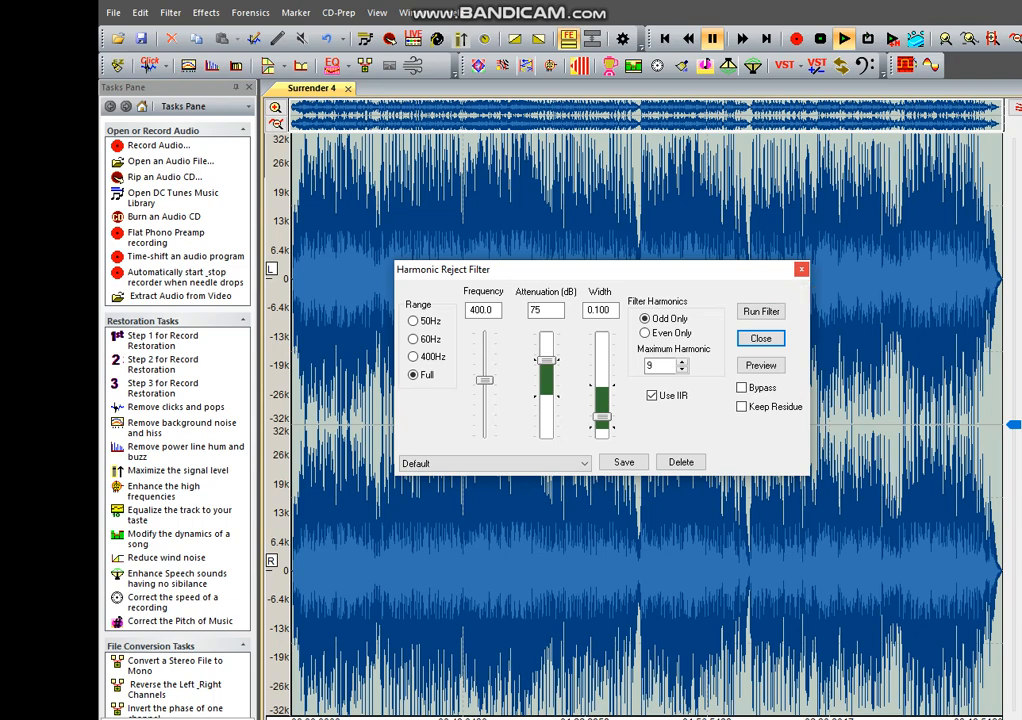
click(583, 463)
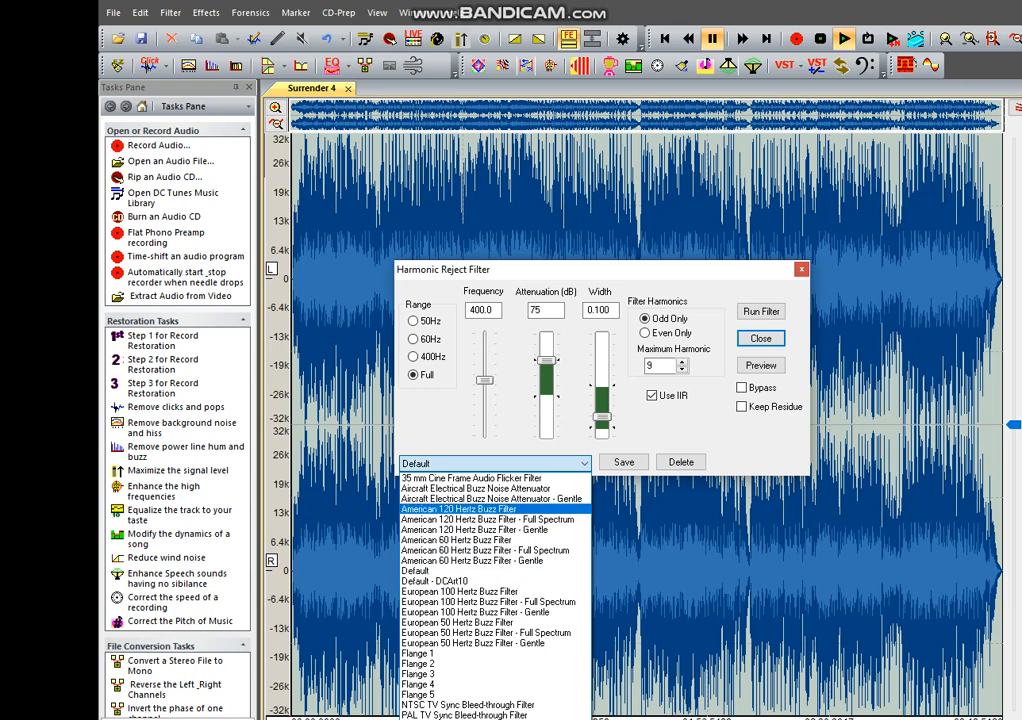
key(Escape)
key(Escape)
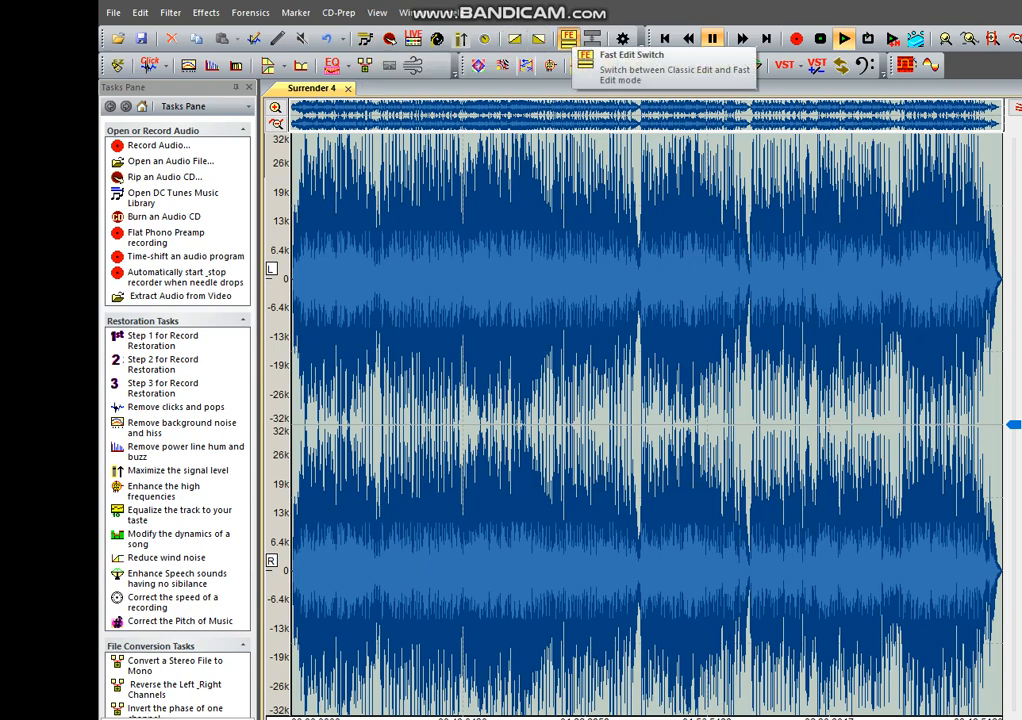
Switch from Fast Edit to Classic Edit mode, dismissing the request to save Surrender 4.wav
click(568, 40)
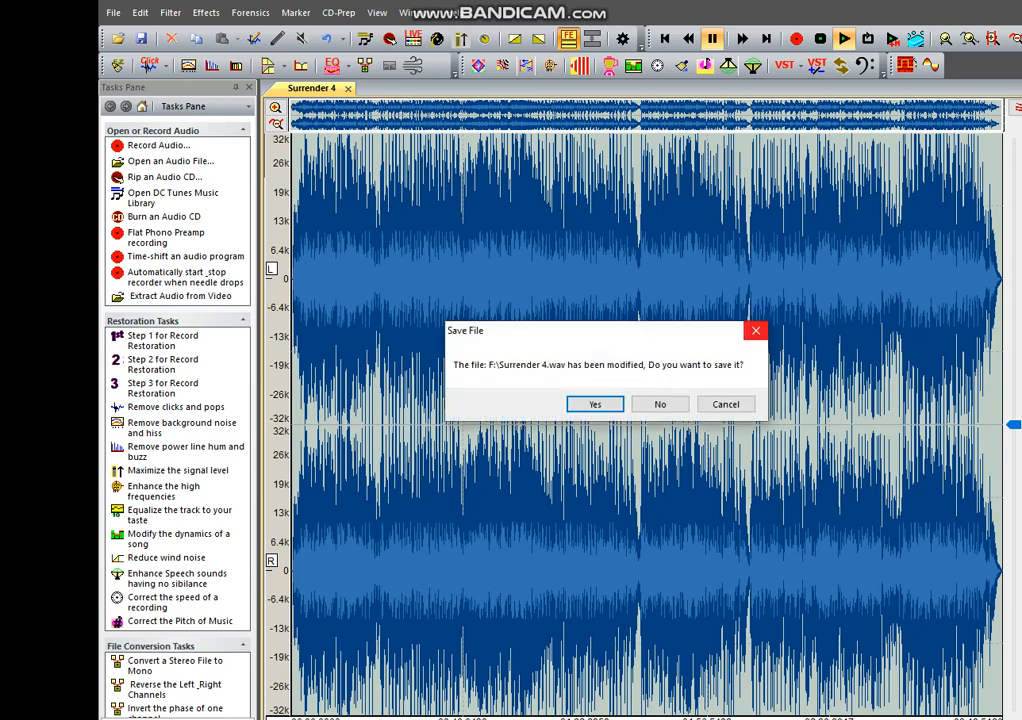
click(756, 331)
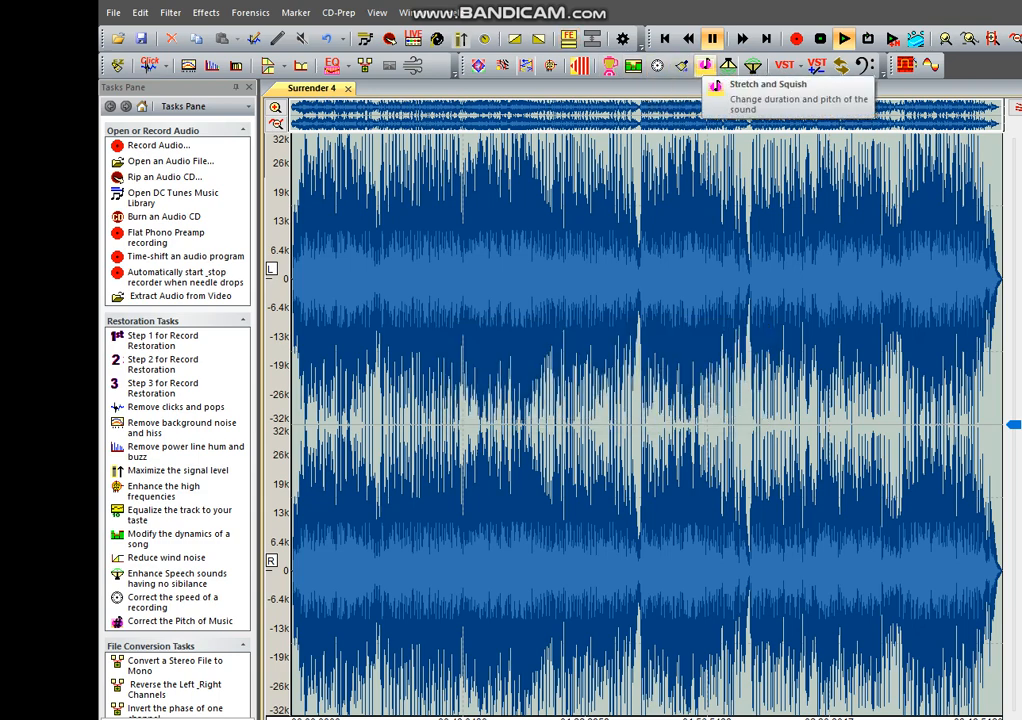
Review the pitch and tempo presets of the Stretch & Squish effect, and close it without running
click(705, 66)
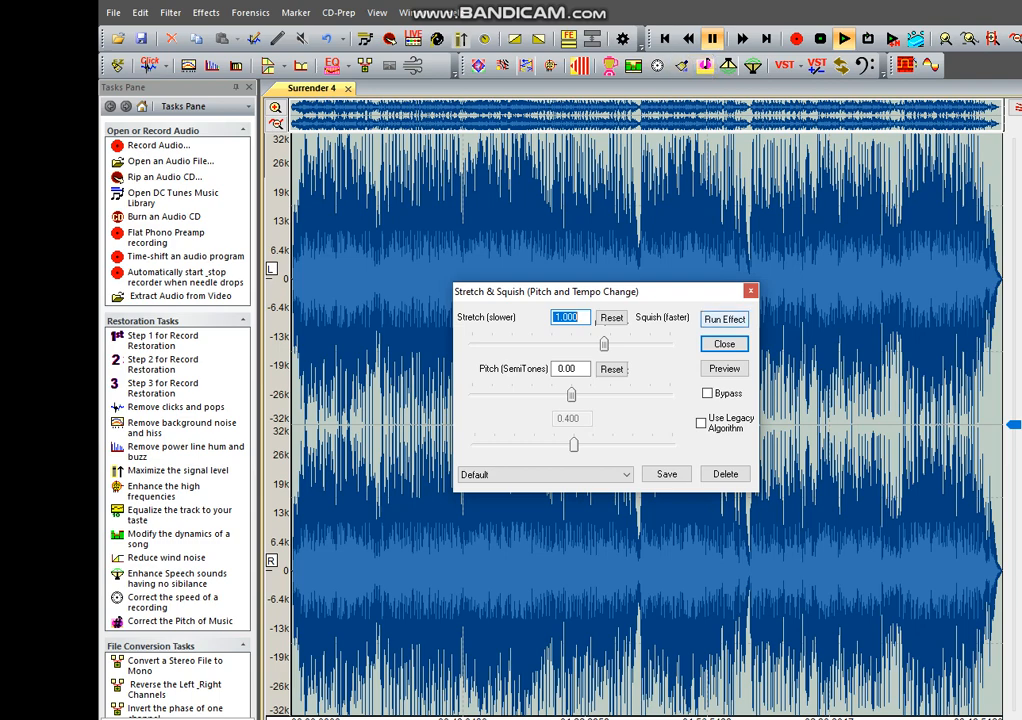
click(626, 475)
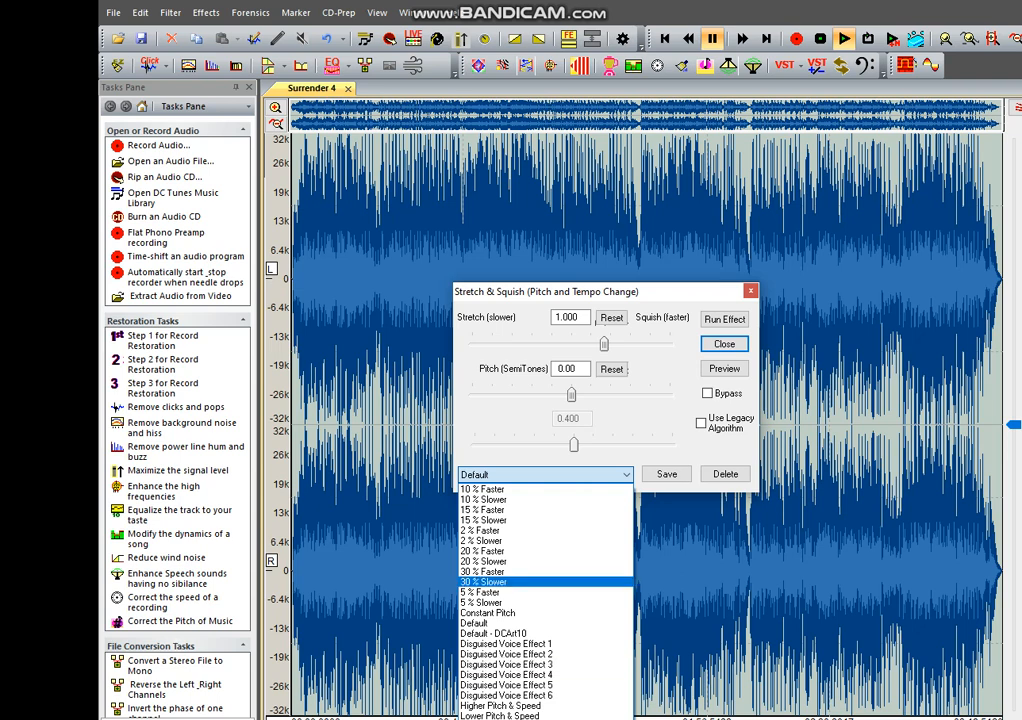
click(724, 344)
click(724, 344)
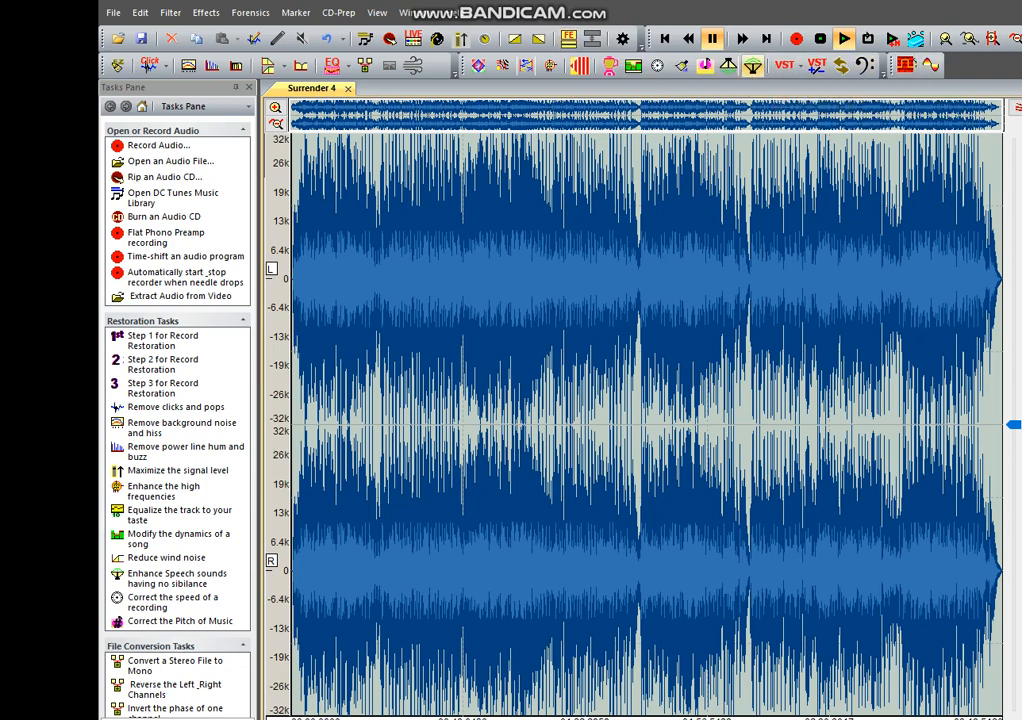
Look through the Overtone Synthesizer presets, leaving Default selected, and close the effect without running it
click(753, 66)
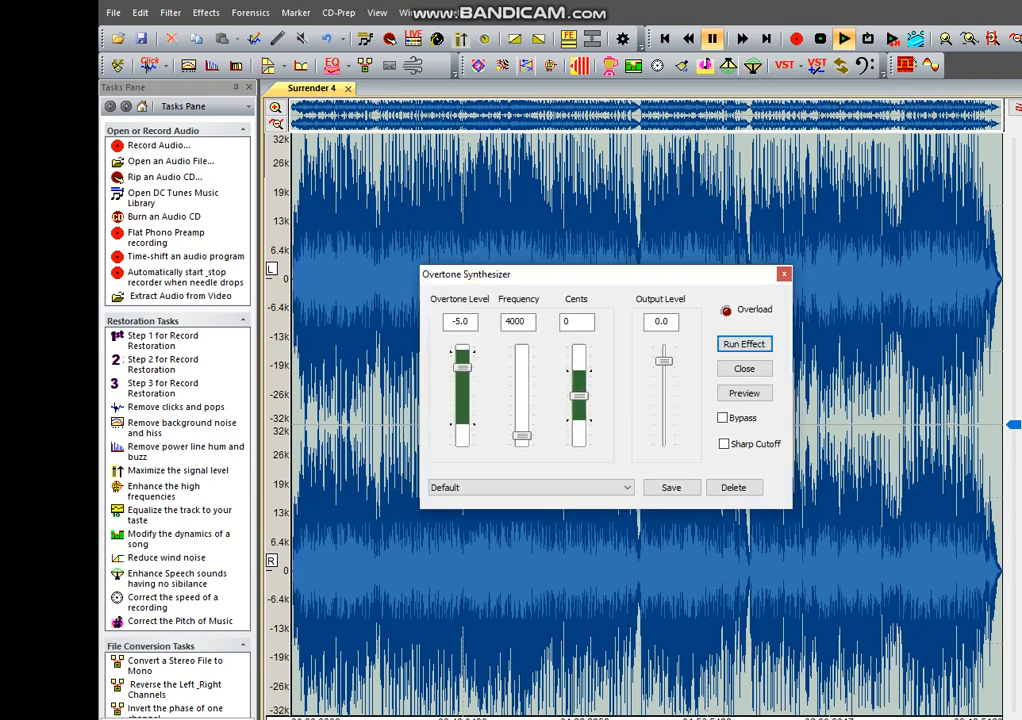
click(627, 488)
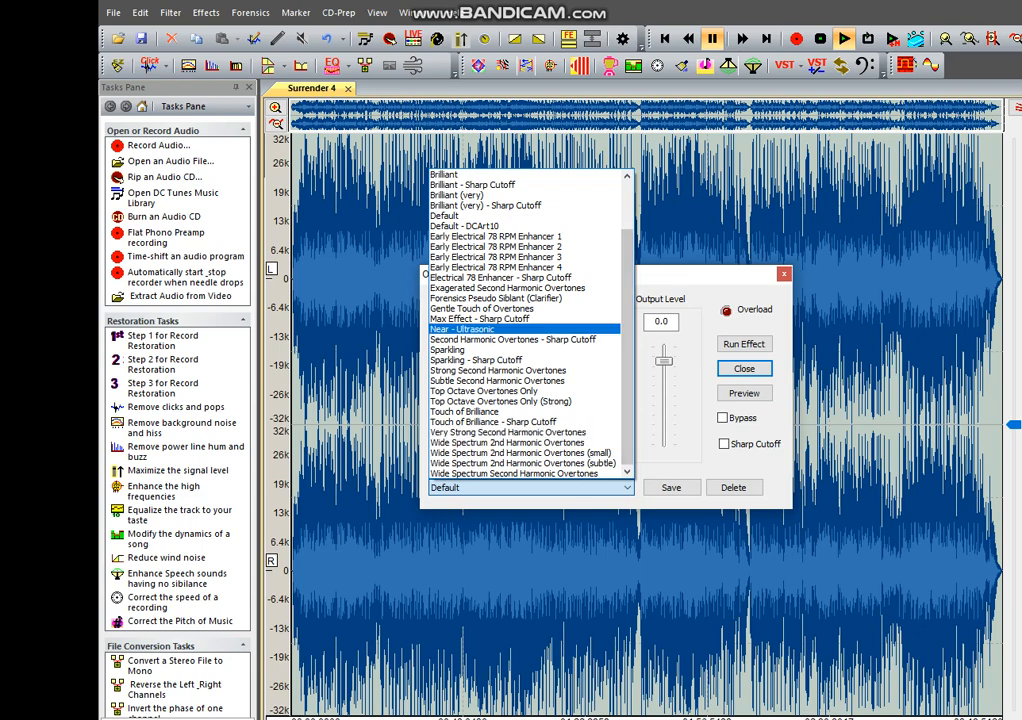
click(627, 176)
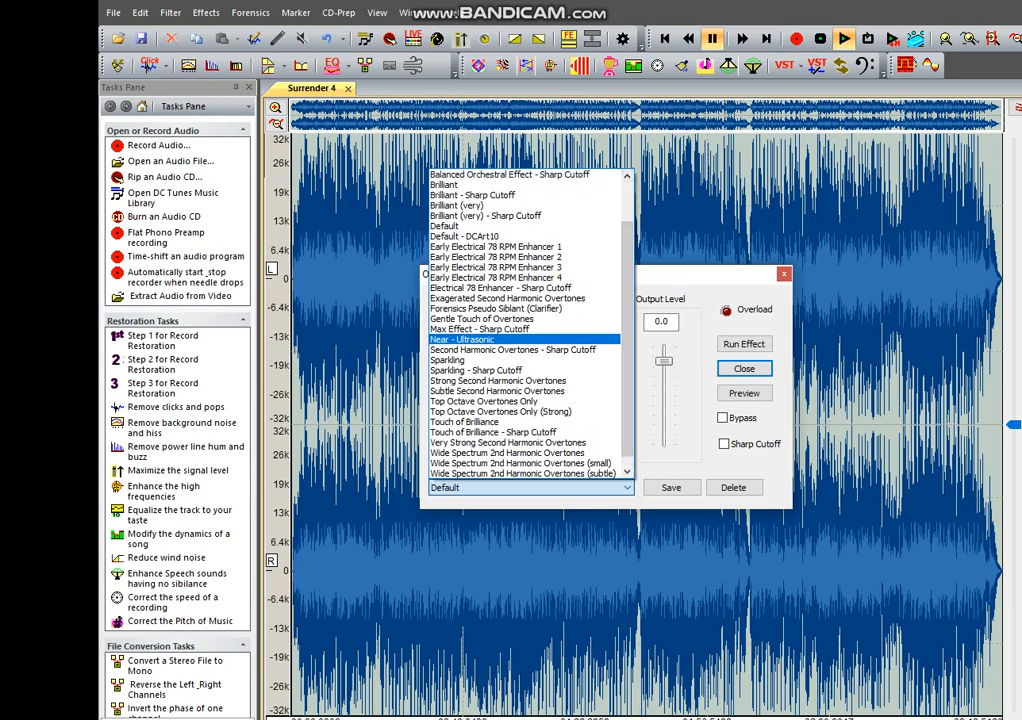
key(Escape)
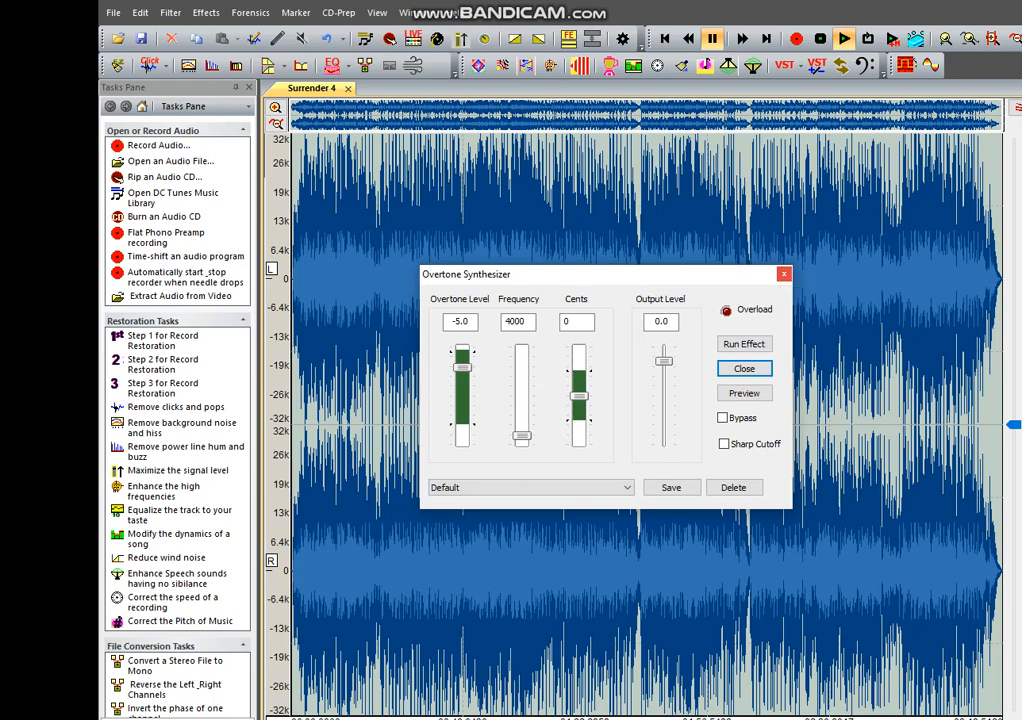
click(784, 274)
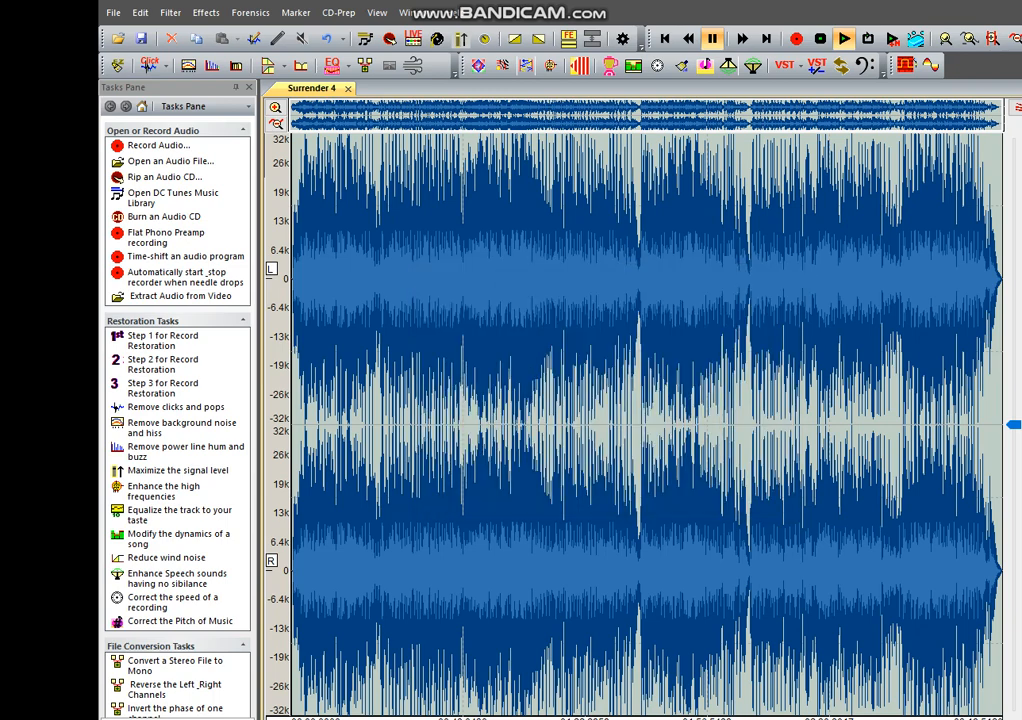